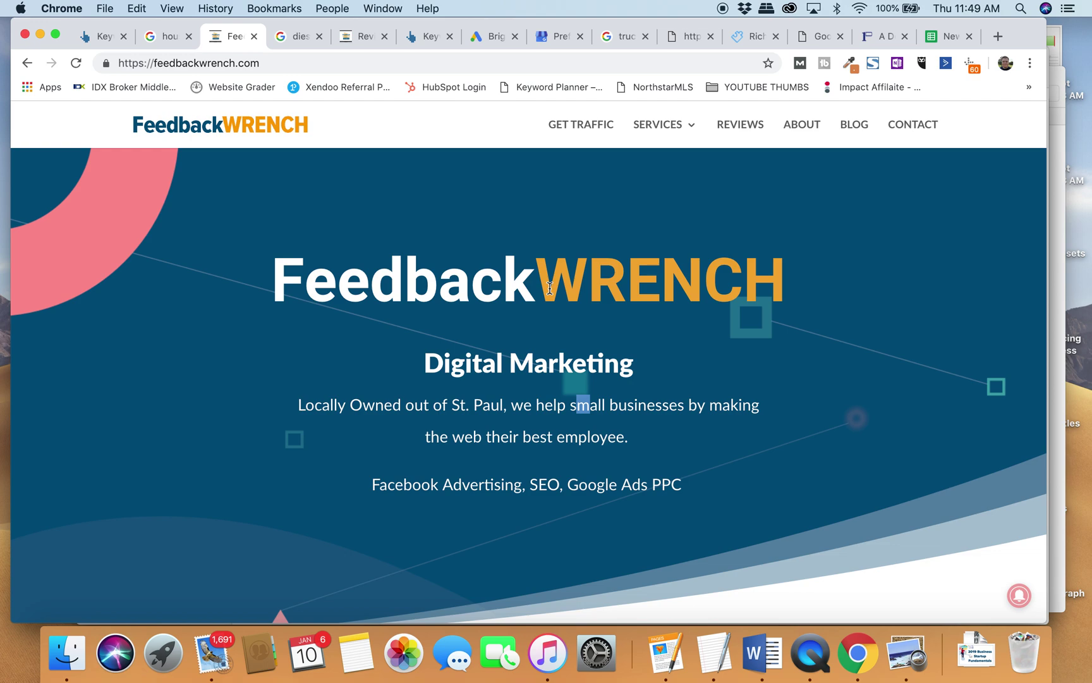
Scroll through the FeedbackWrench Reviews page and its 5.0-star embedded Google reviews widget.
left_click(359, 36)
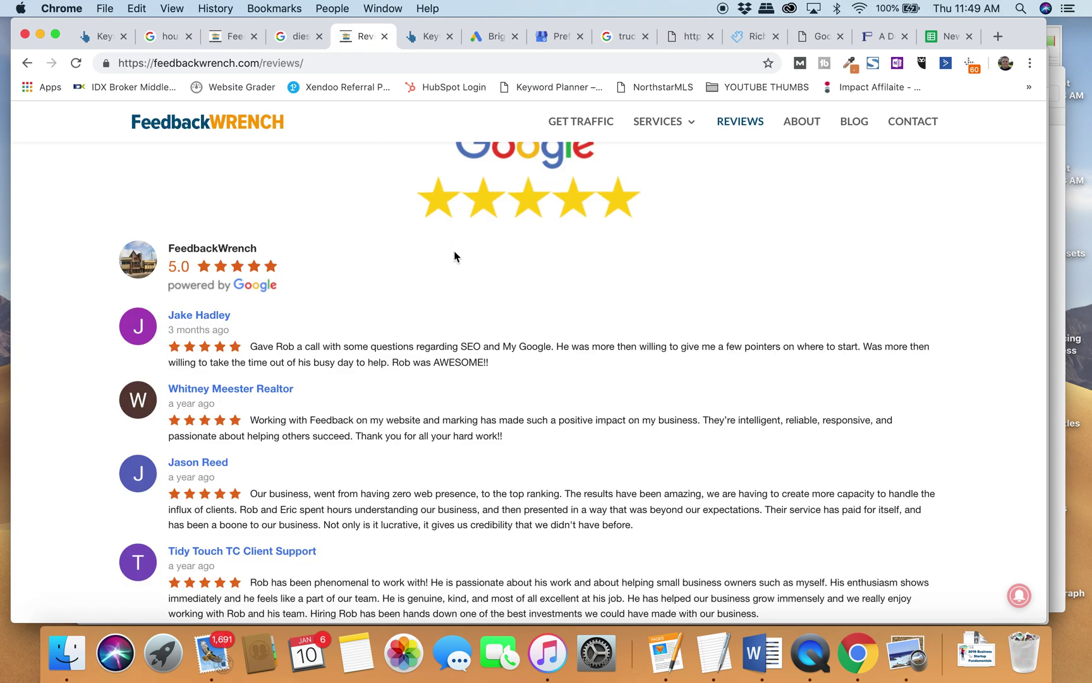
scroll(458, 260, "up", 3)
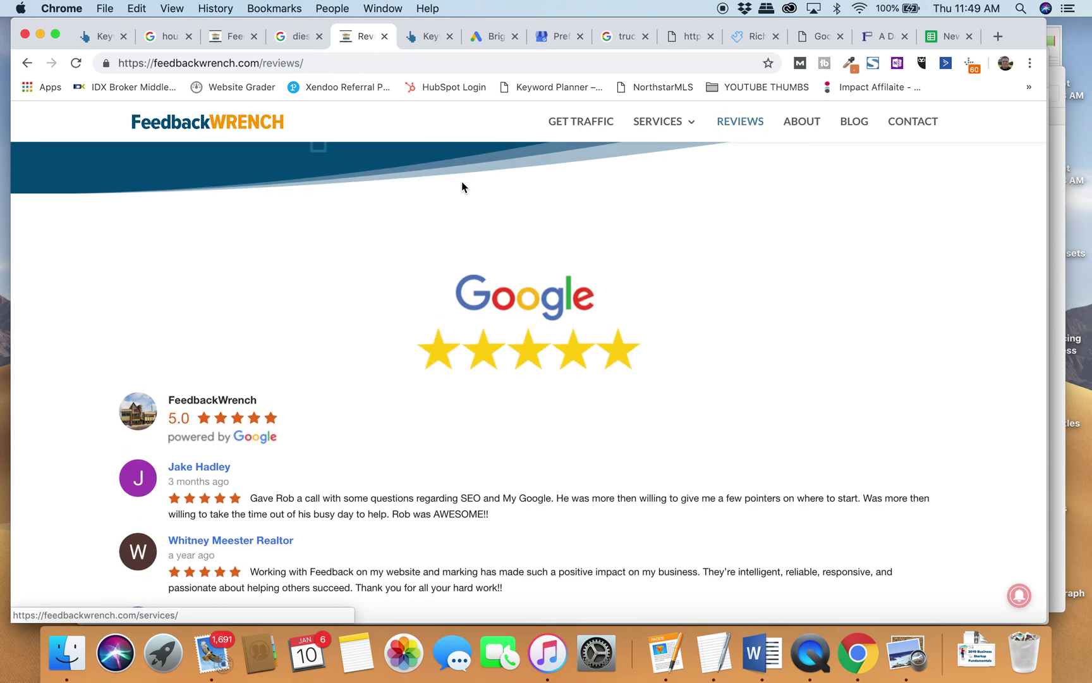
scroll(358, 203, "down", 2)
mouse_move(348, 202)
left_mouse_down()
mouse_move(715, 244)
mouse_move(359, 188)
left_mouse_up()
left_click(713, 246)
left_click(358, 188)
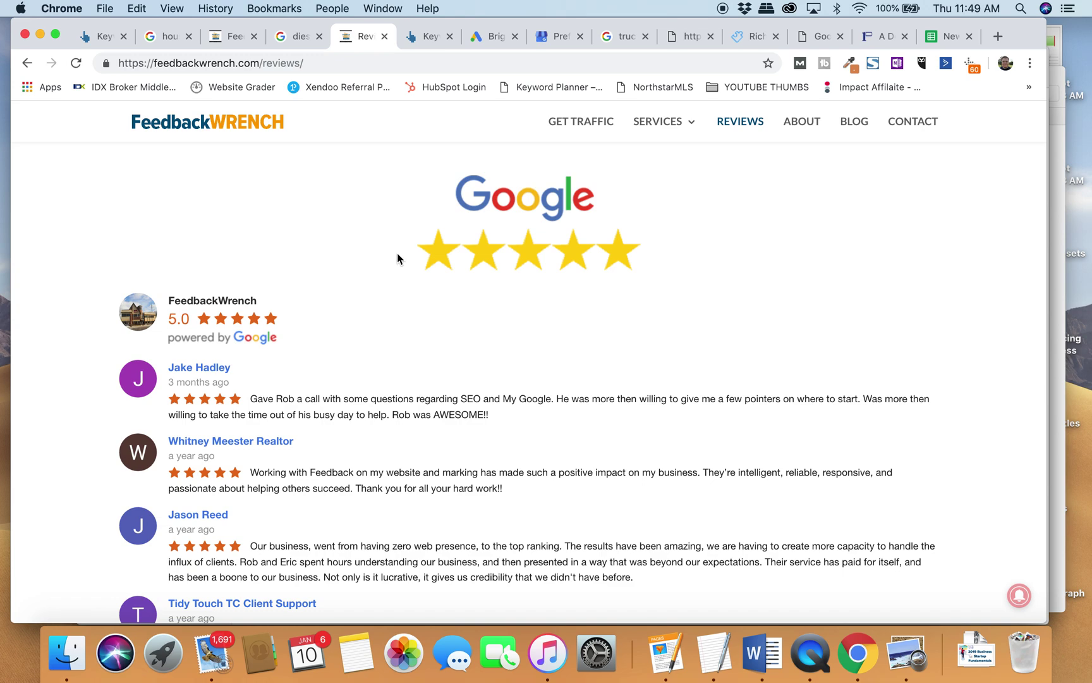
scroll(404, 256, "down", 5)
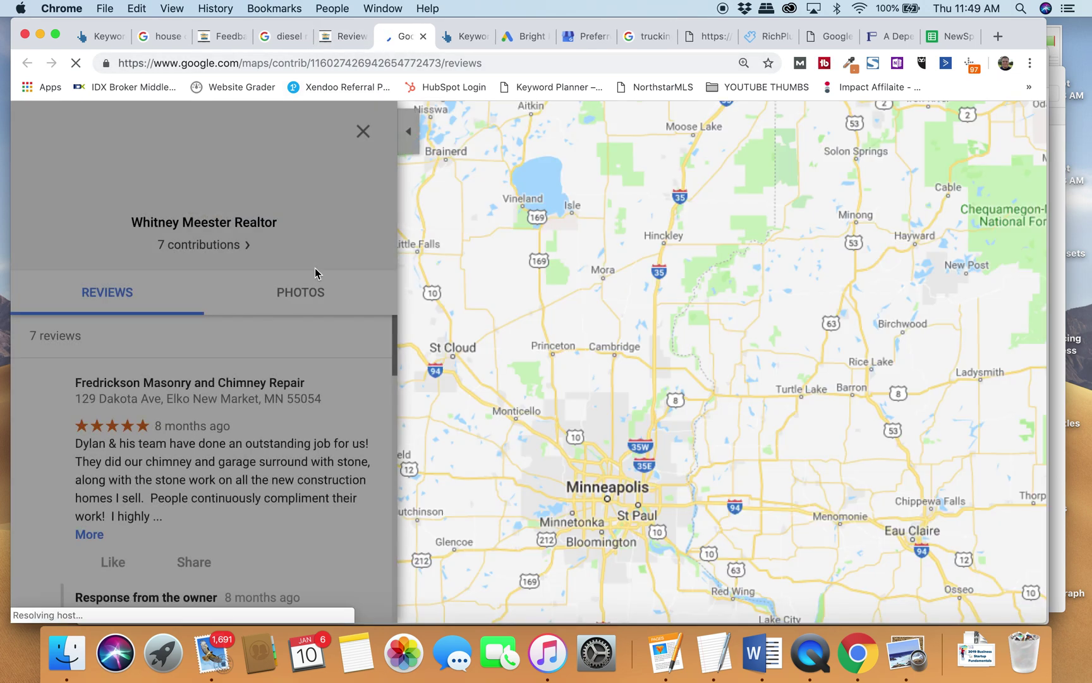
left_click(352, 36)
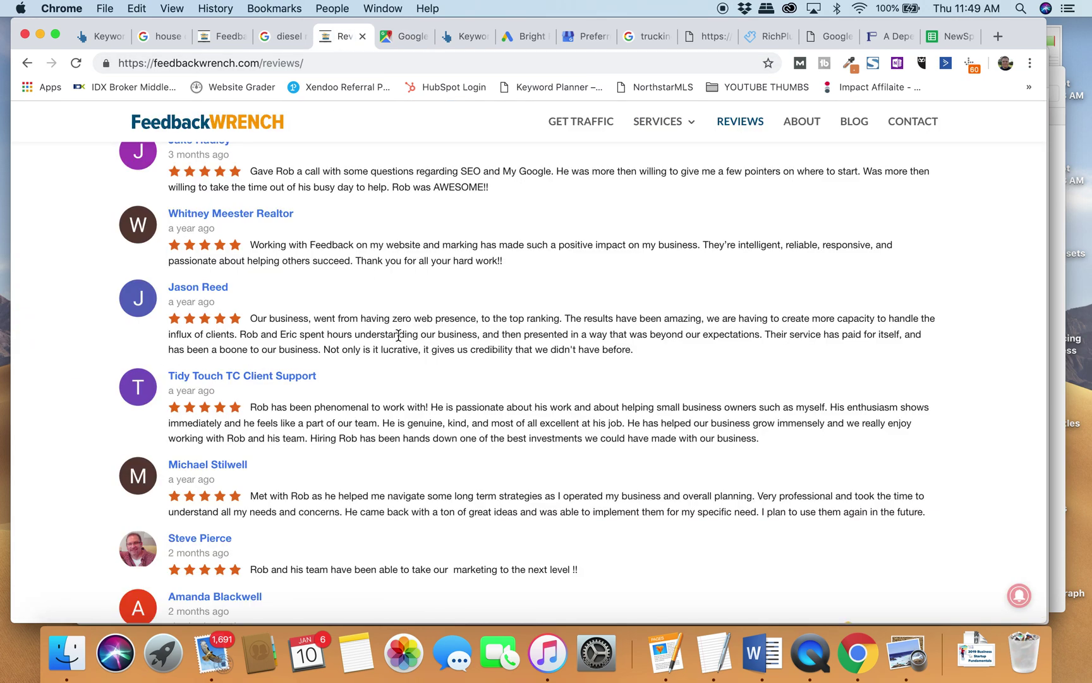
scroll(458, 344, "up", 3)
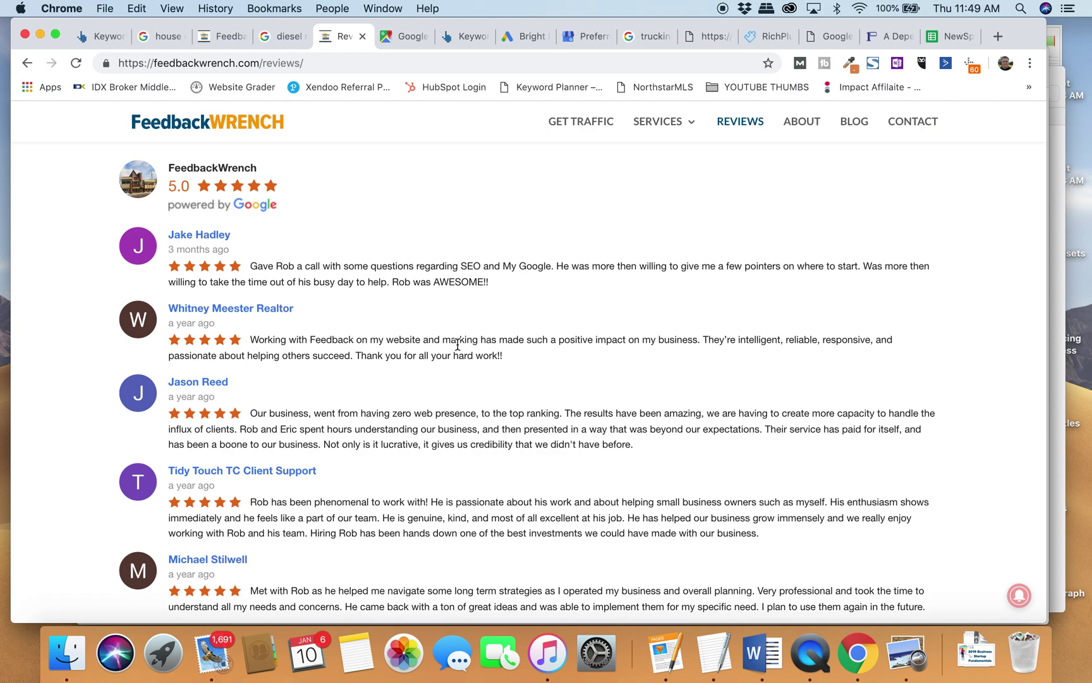
scroll(458, 345, "up", 4)
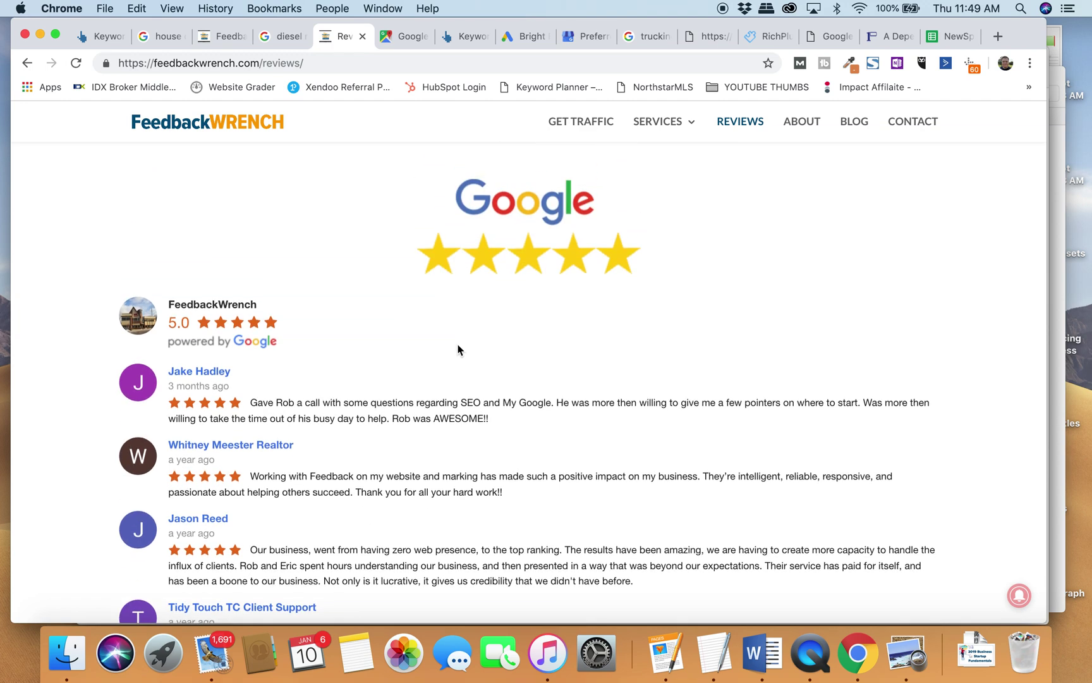
scroll(458, 350, "up", 3)
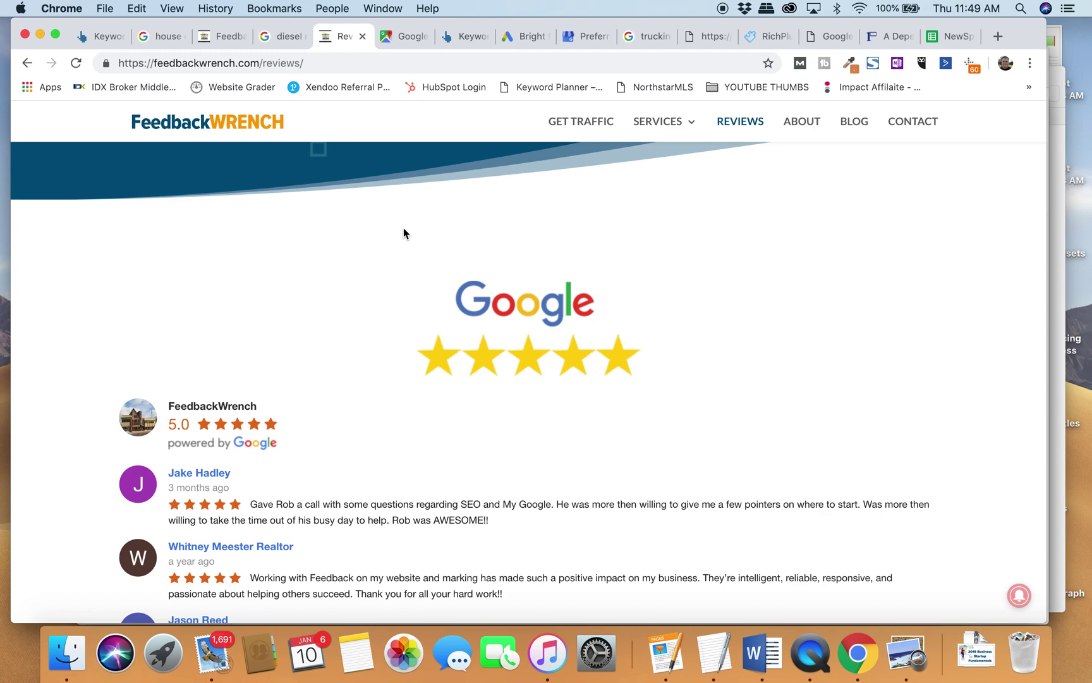
Bring up the full 'house cleaners near me' Google search results.
left_click(277, 35)
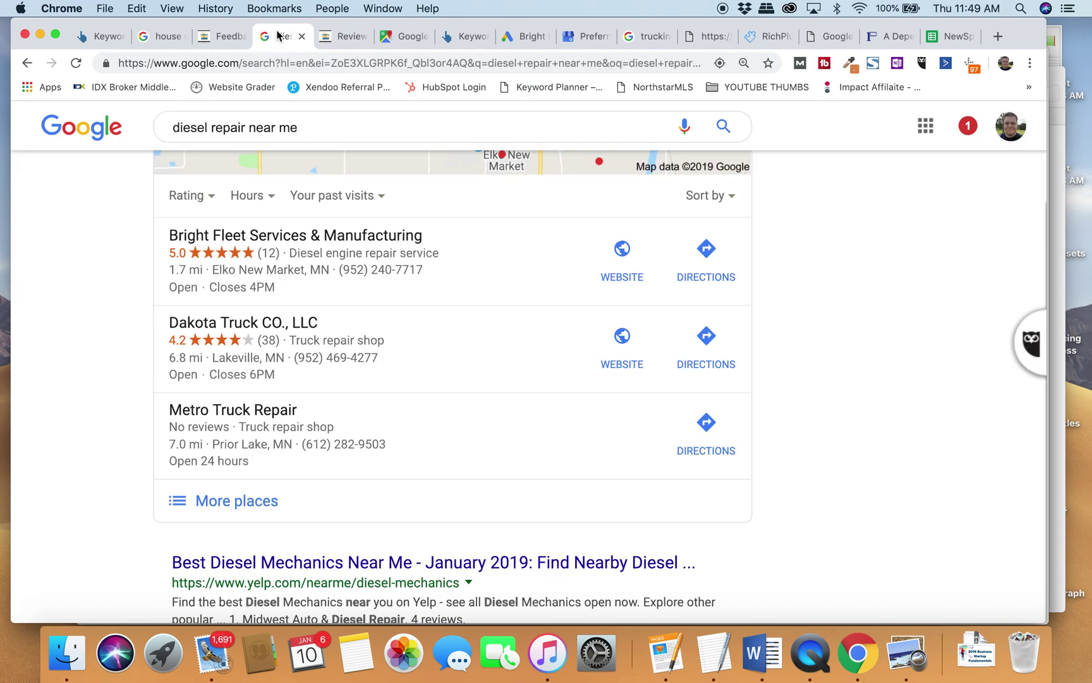
scroll(122, 346, "up", 2)
left_click(161, 36)
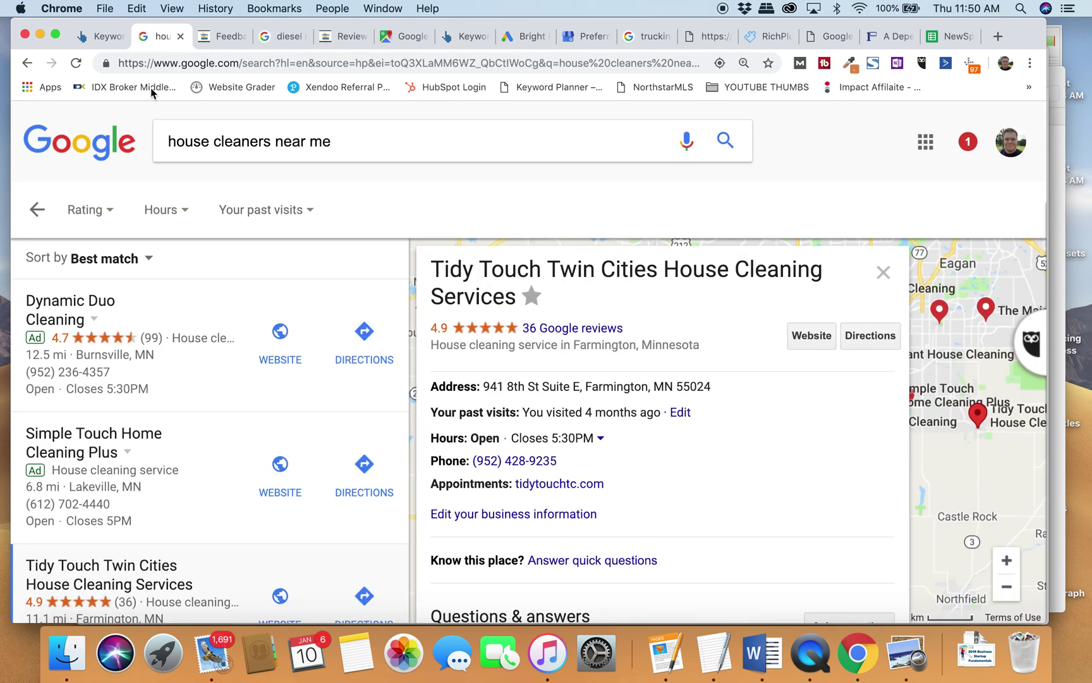
left_click(26, 62)
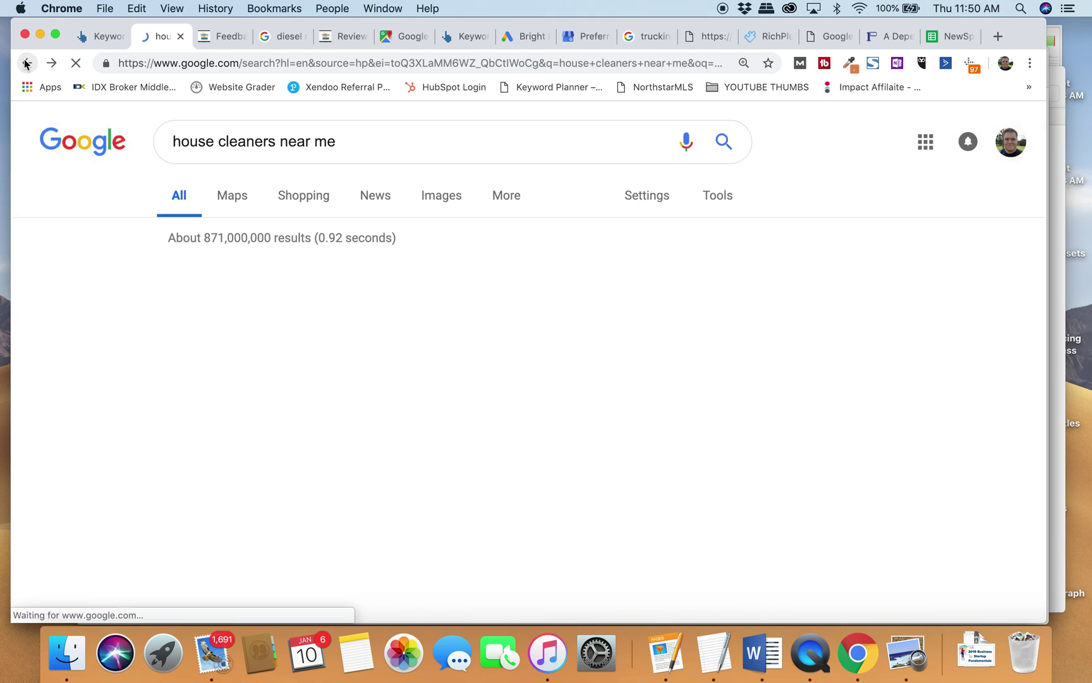
scroll(116, 265, "up", 4)
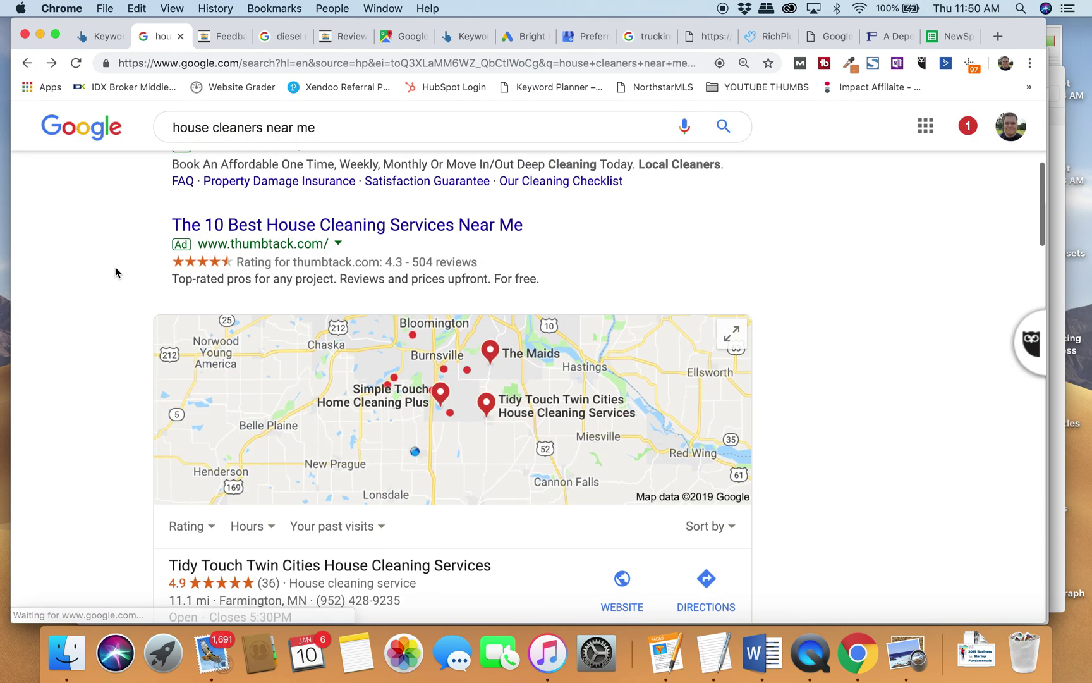
scroll(115, 271, "up", 2)
scroll(101, 345, "up", 4)
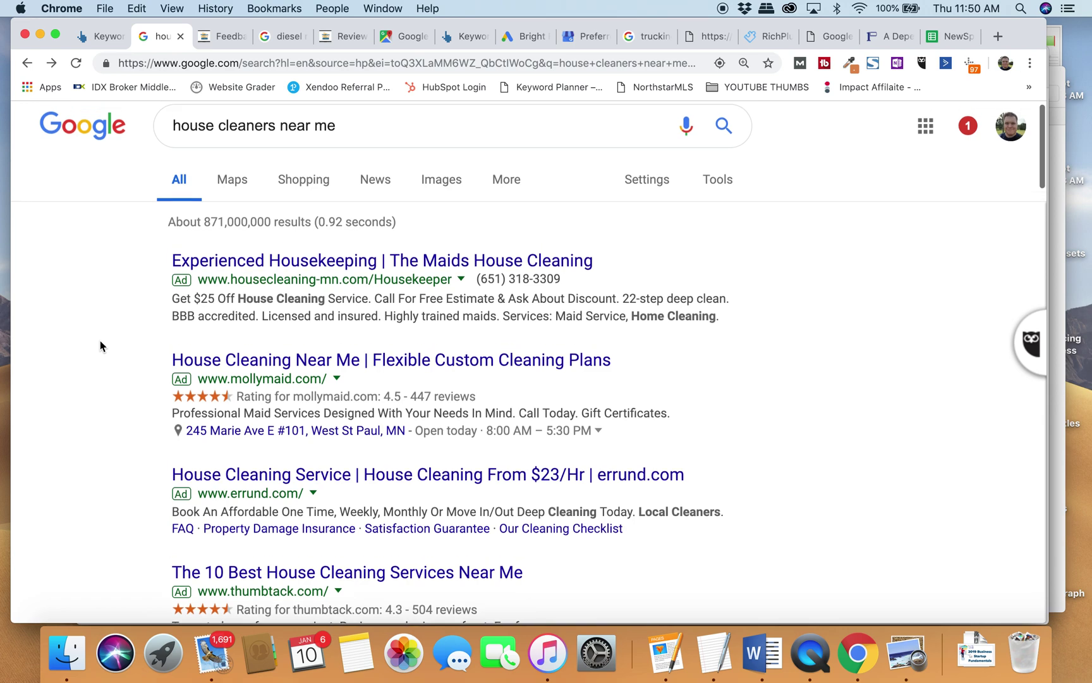
scroll(146, 278, "down", 10)
View the Tidy Touch Twin Cities listing details and its business name.
left_click(385, 336)
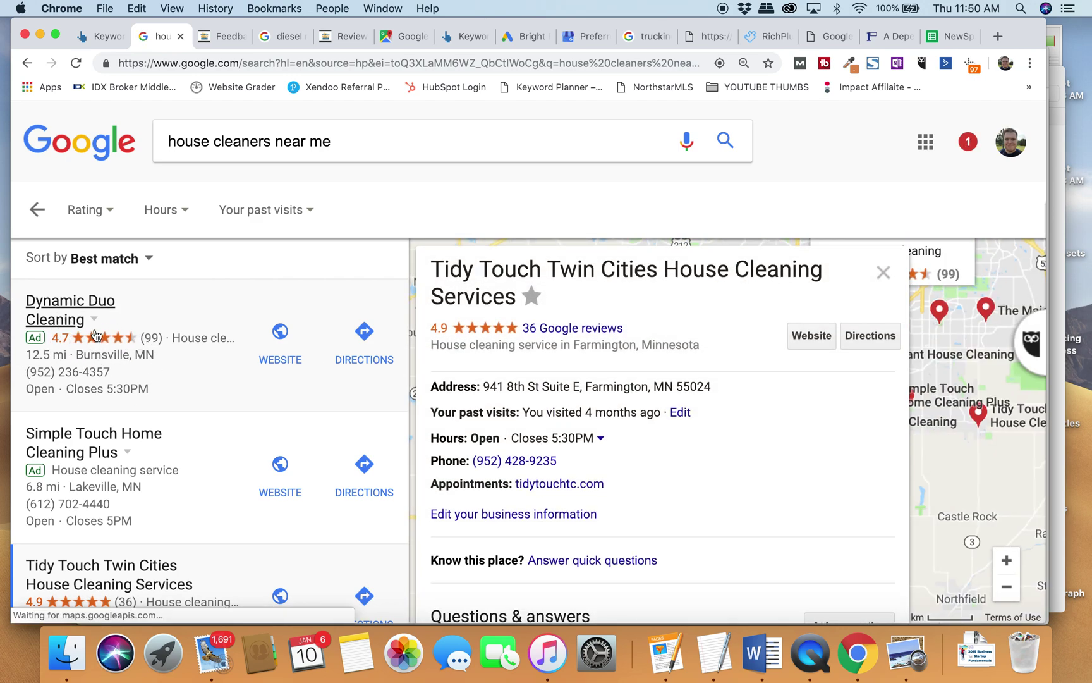
triple_click(490, 278)
left_click(484, 266)
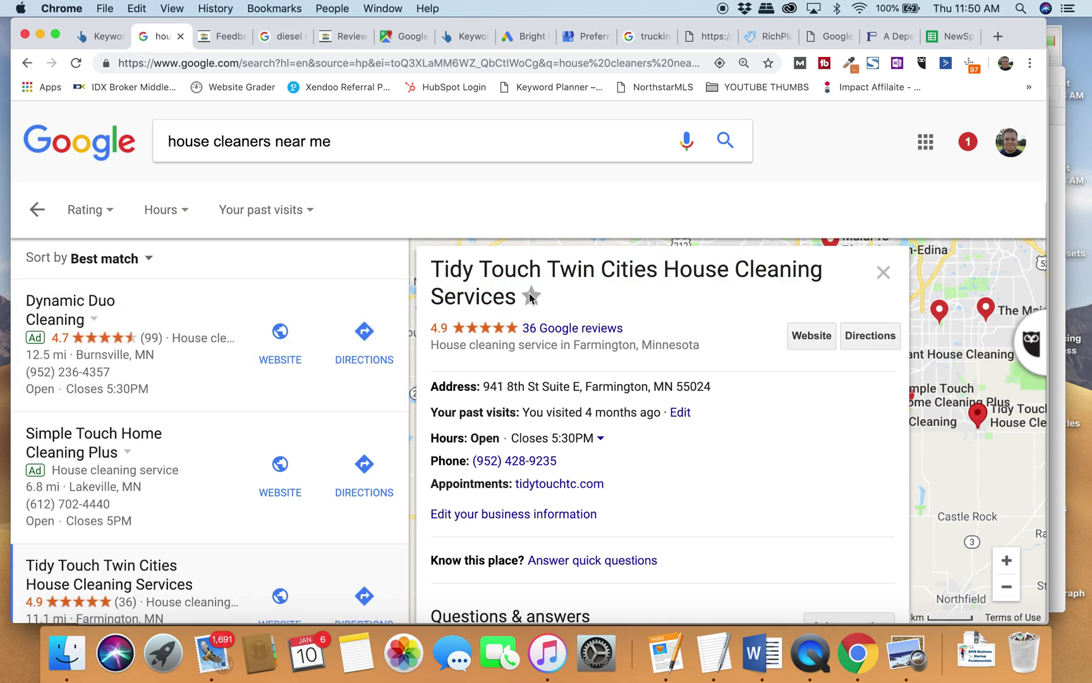
left_click_drag(516, 302, 434, 267)
left_click(435, 268)
scroll(132, 366, "down", 2)
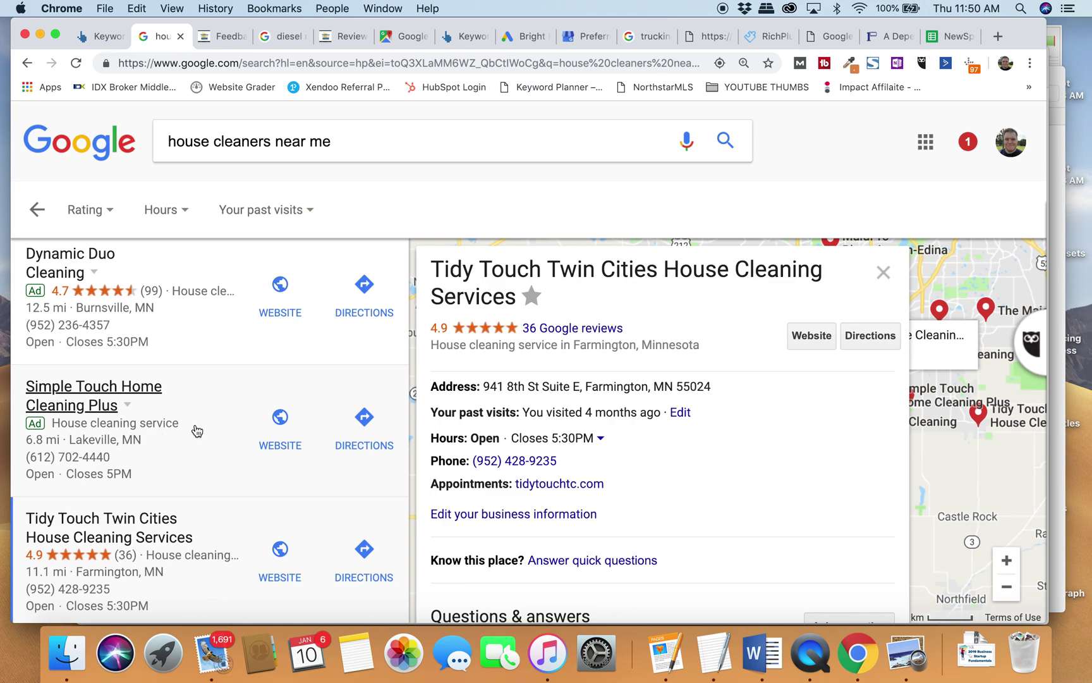
Read the Dynamic Duo Cleaning listing's reviews, then go back to the house cleaners results.
left_click(189, 320)
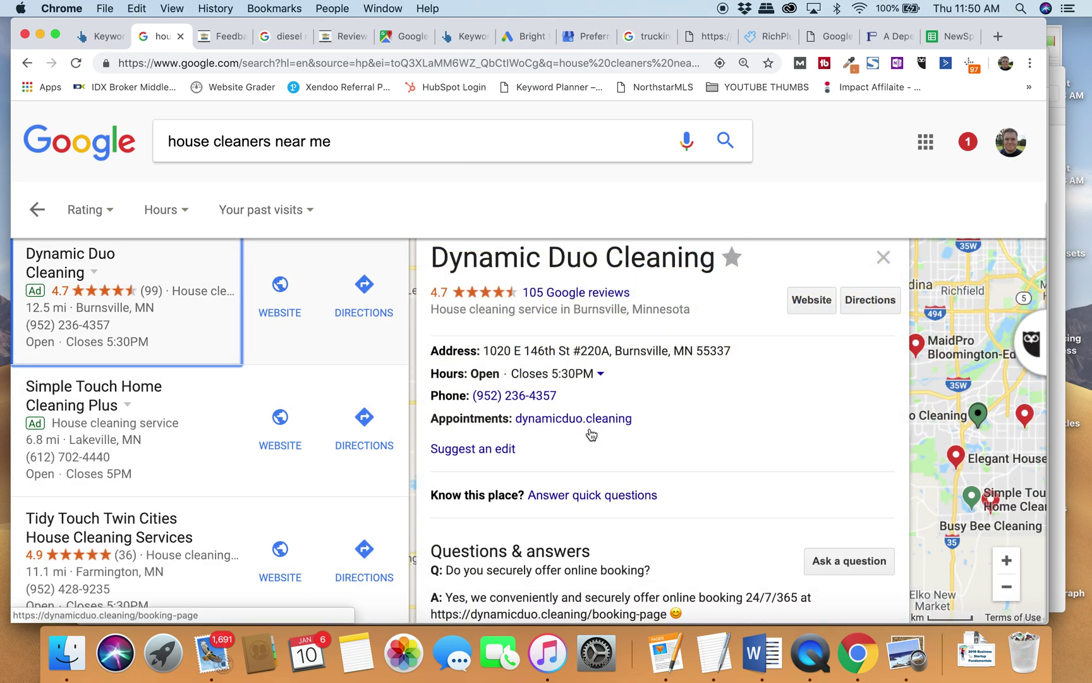
scroll(590, 434, "down", 5)
scroll(590, 434, "down", 10)
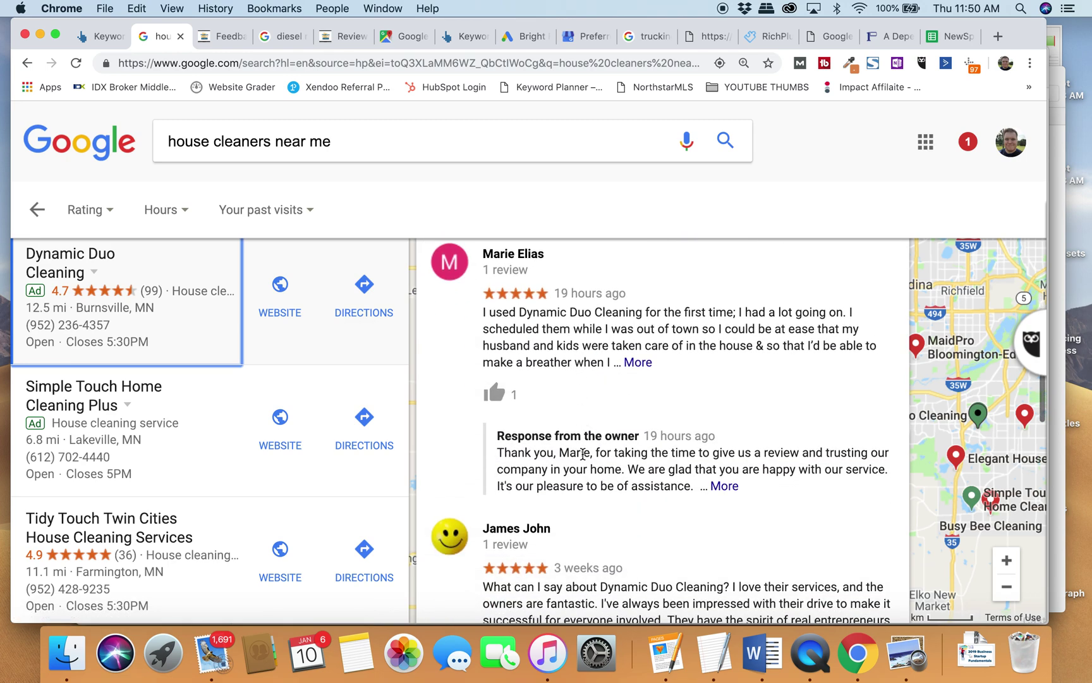
scroll(582, 453, "up", 5)
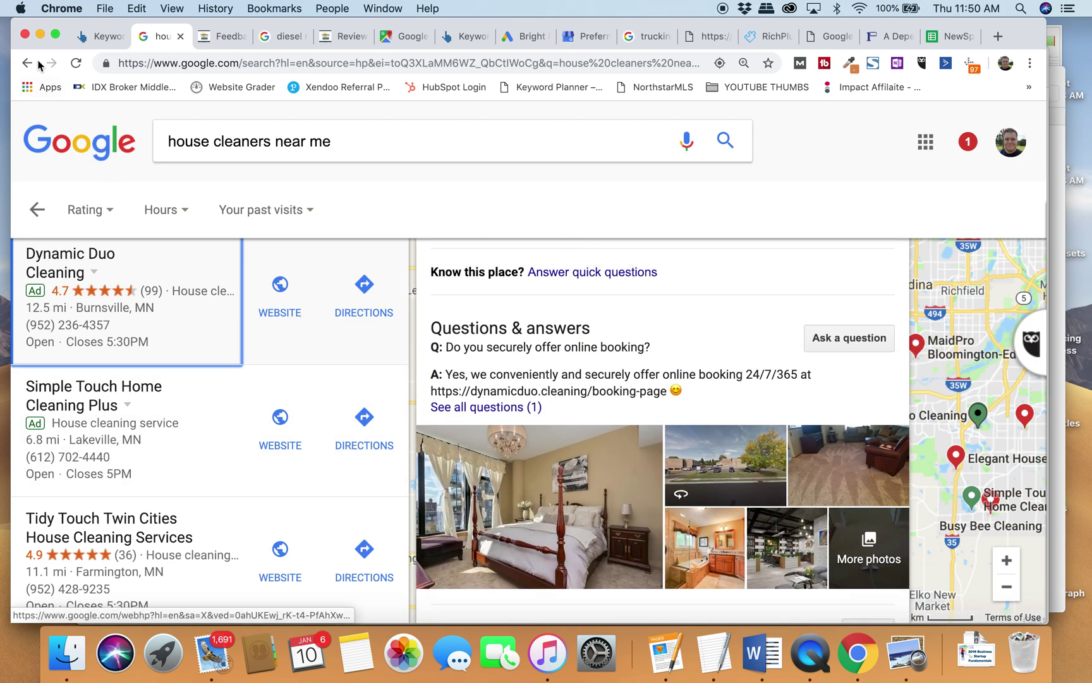
left_click(28, 63)
left_click(28, 63)
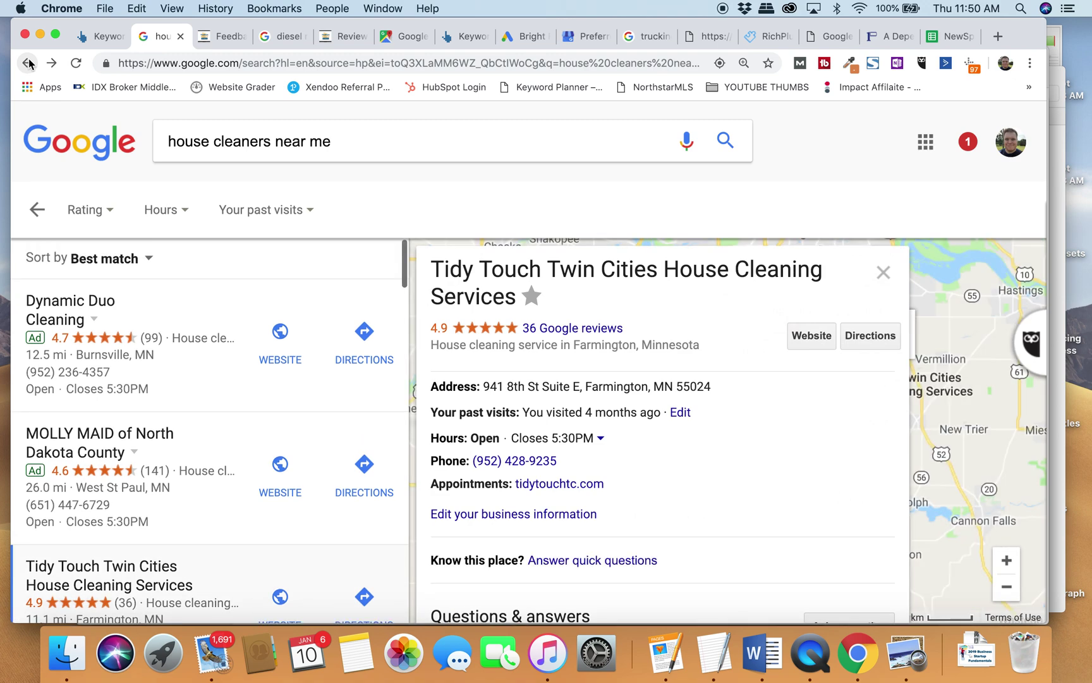
left_click(28, 62)
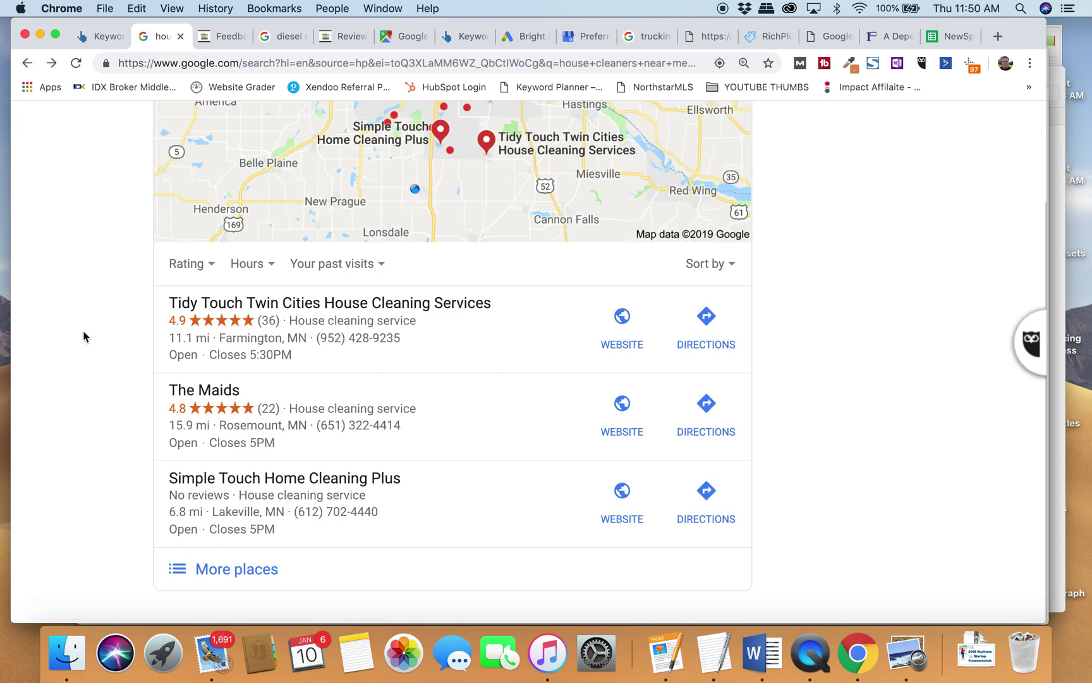
scroll(84, 336, "up", 10)
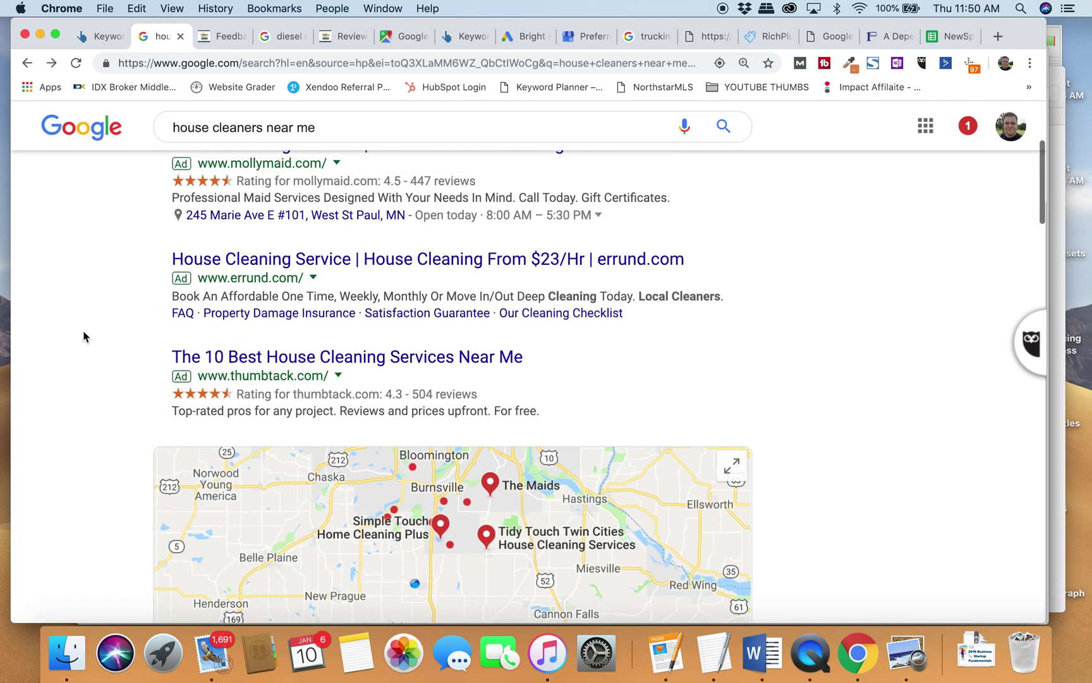
left_click(588, 36)
Check the Preferred 1 Concrete business location editor and close it without changes.
left_click(756, 533)
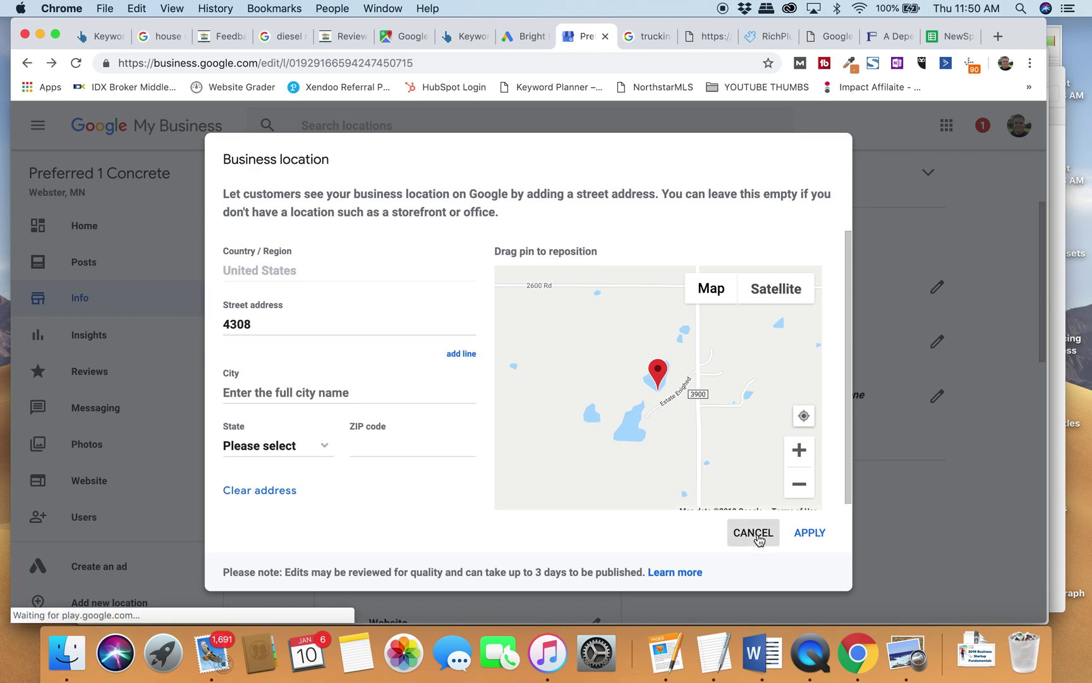
scroll(291, 306, "up", 3)
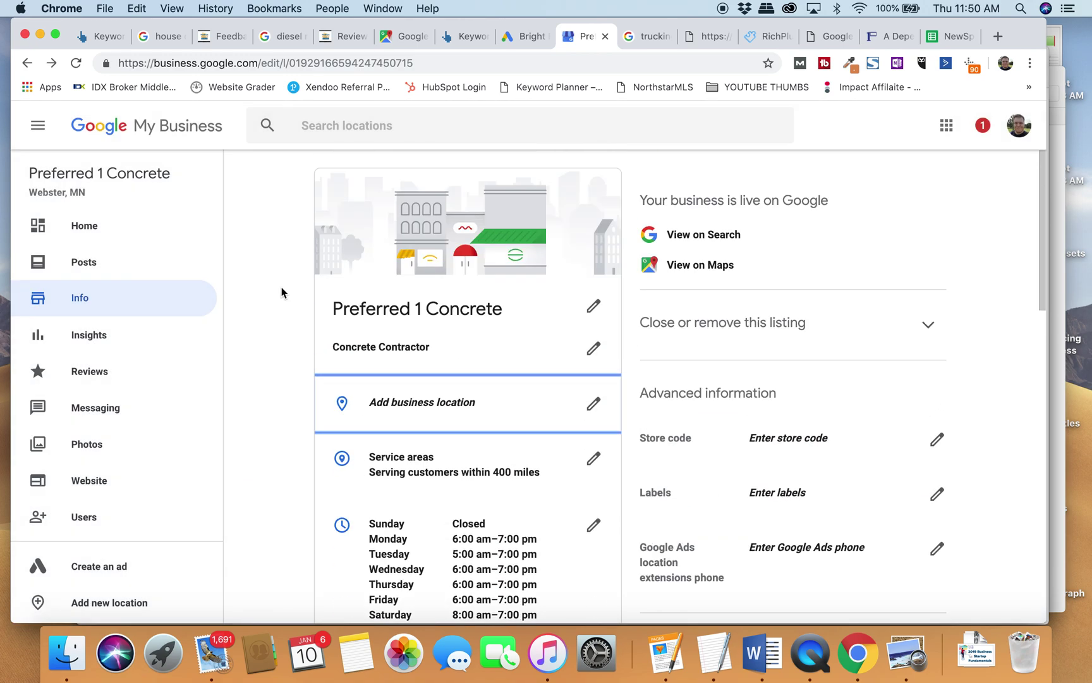
scroll(282, 292, "down", 5)
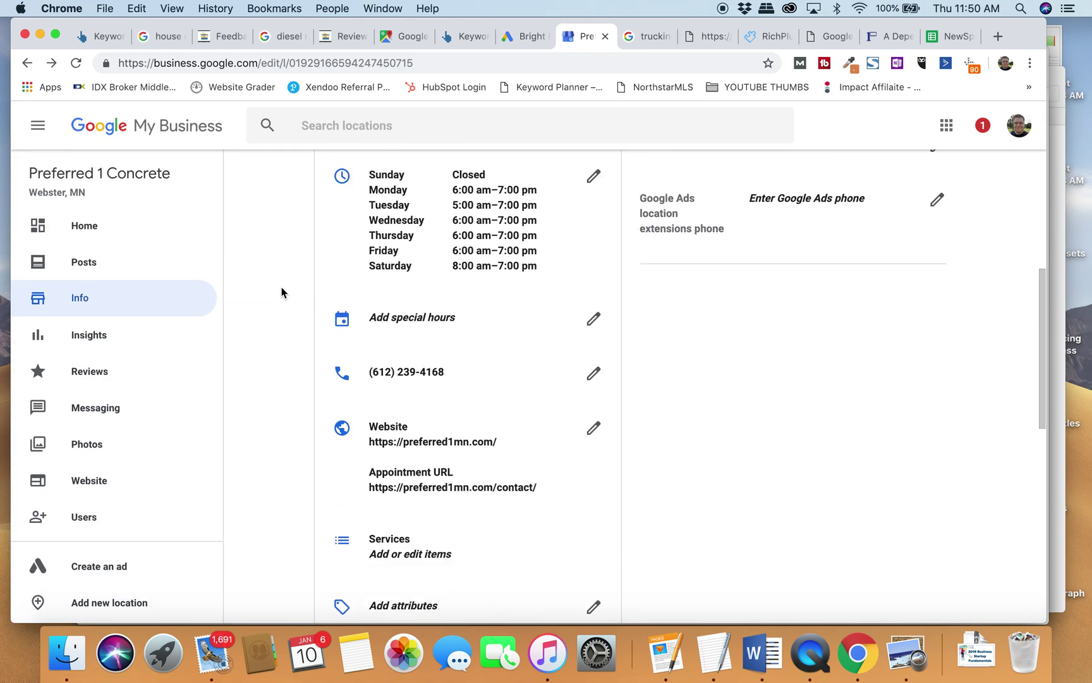
scroll(282, 292, "up", 5)
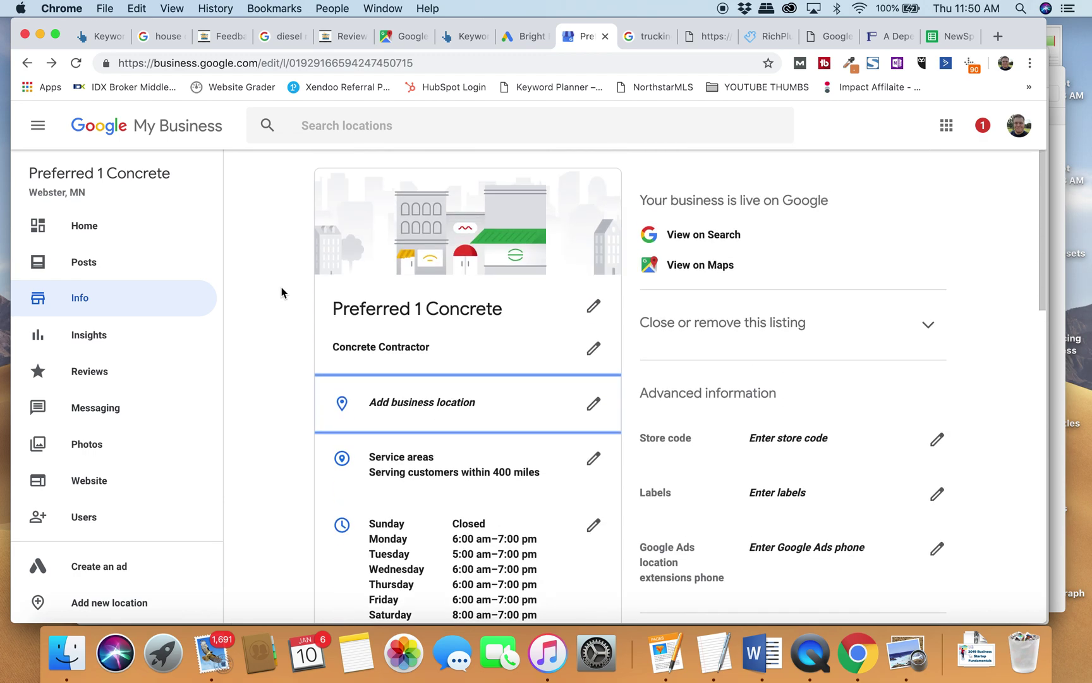
left_click(424, 405)
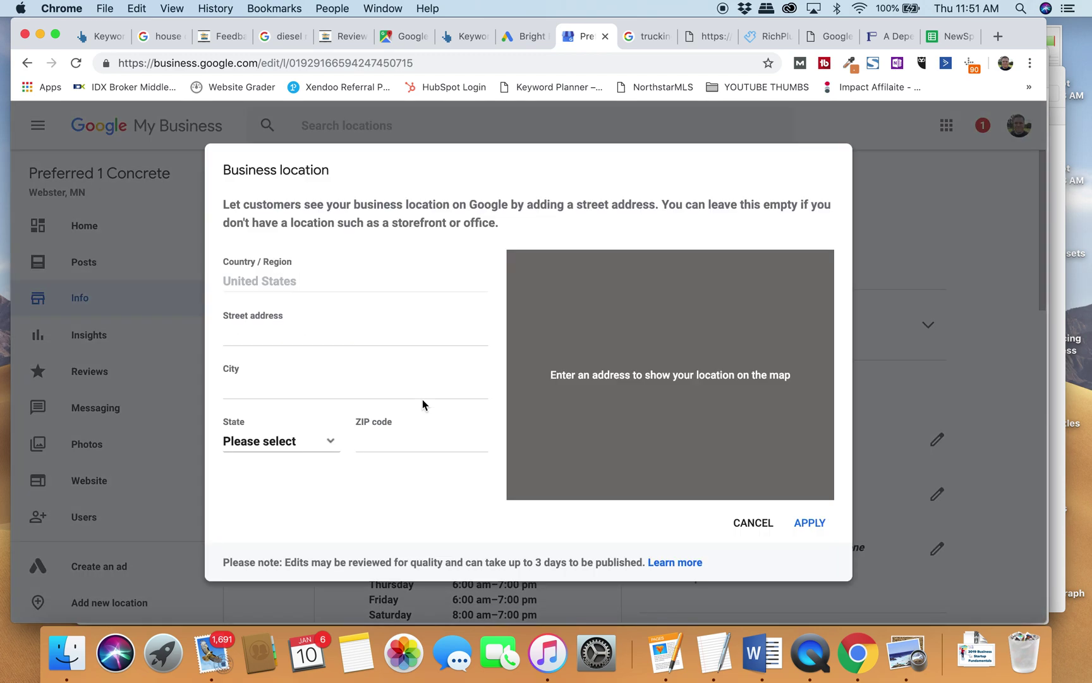
left_click(759, 522)
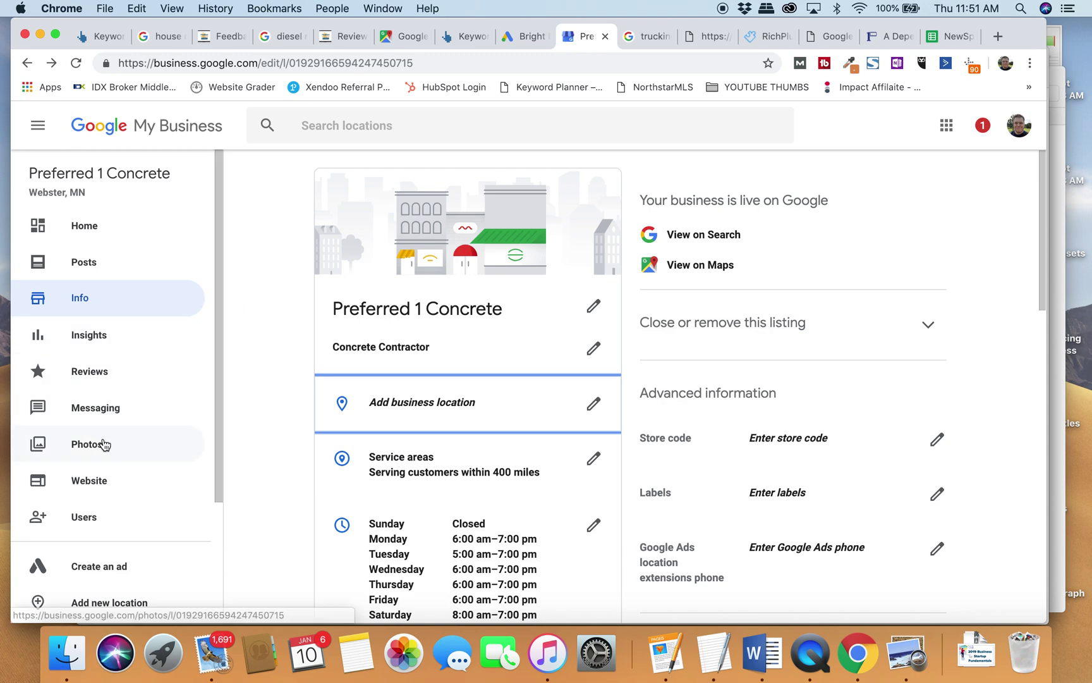
Reload the Info page and check the service area settings without changing them.
left_click(94, 301)
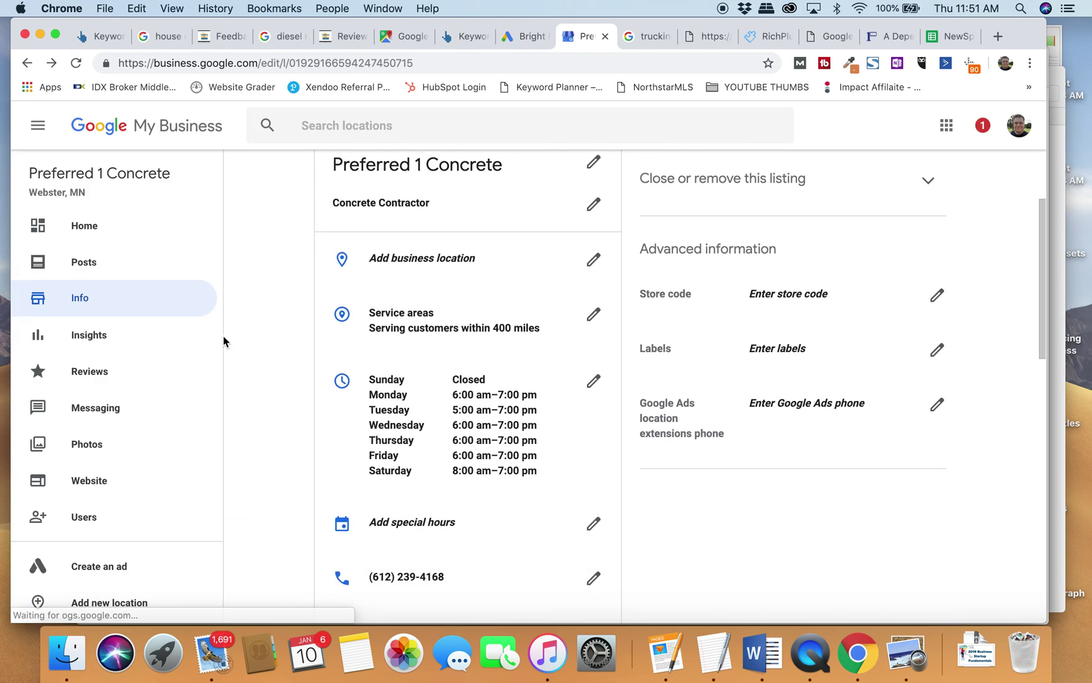
scroll(282, 392, "down", 2)
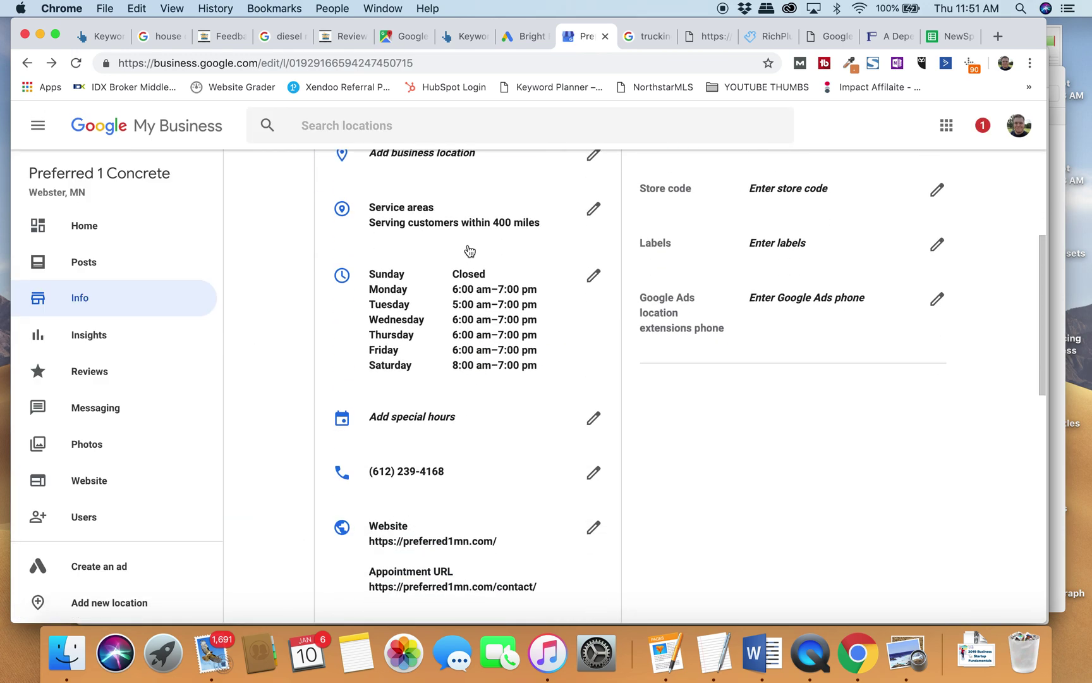
left_click(464, 215)
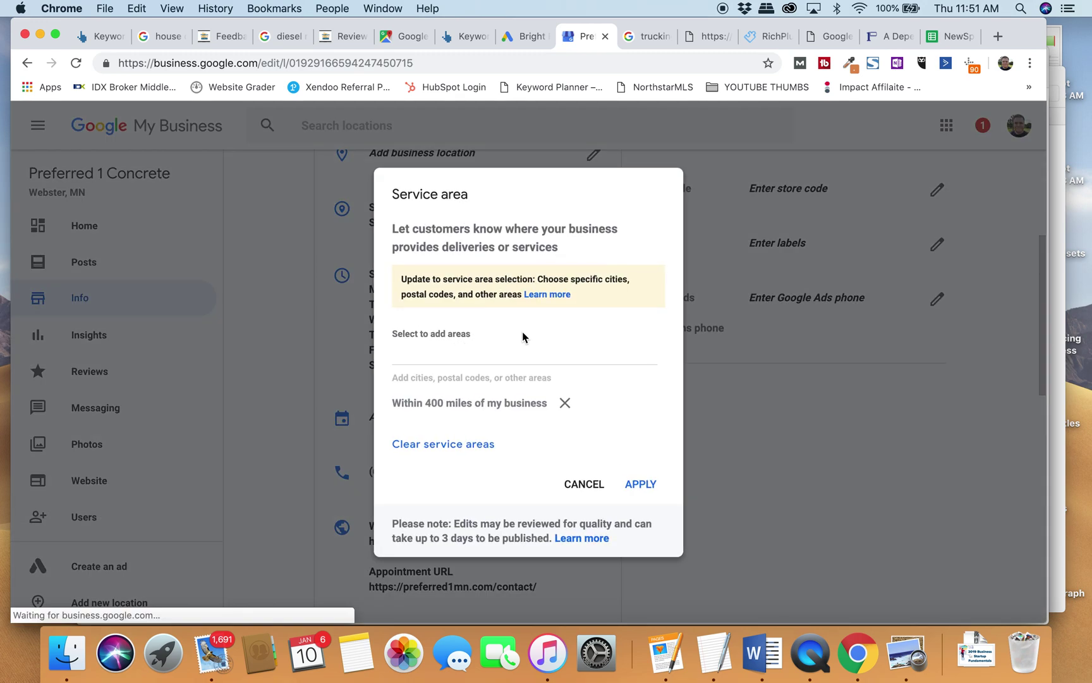
left_click(584, 484)
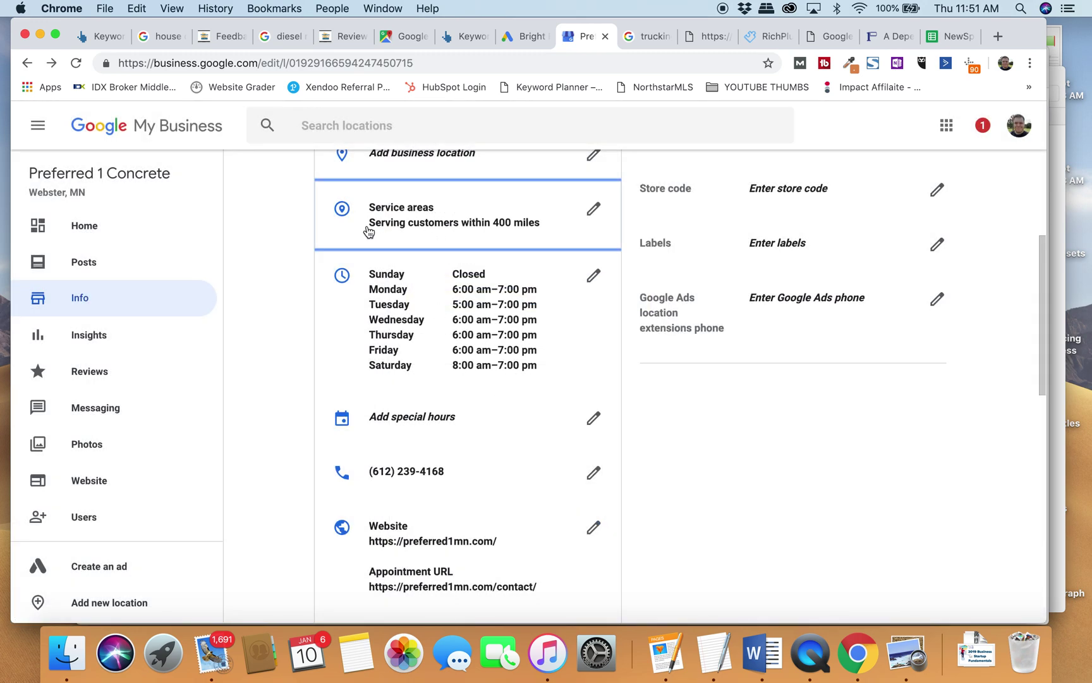
Scroll the Info page from the hours down to the business description and back up.
scroll(338, 251, "up", 2)
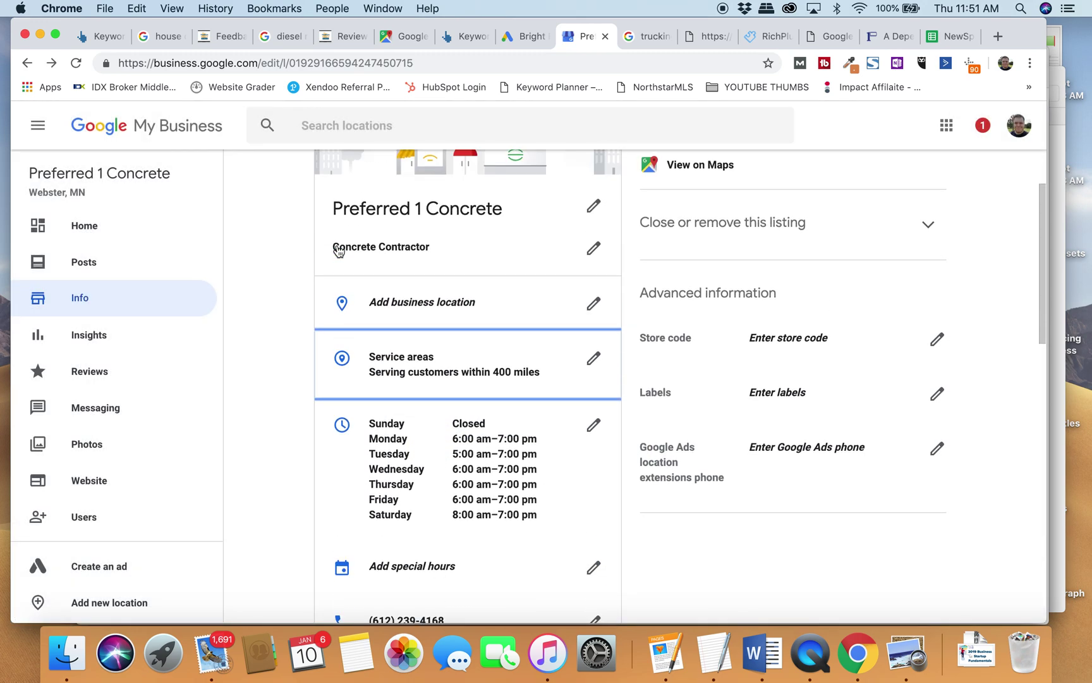
scroll(328, 251, "down", 7)
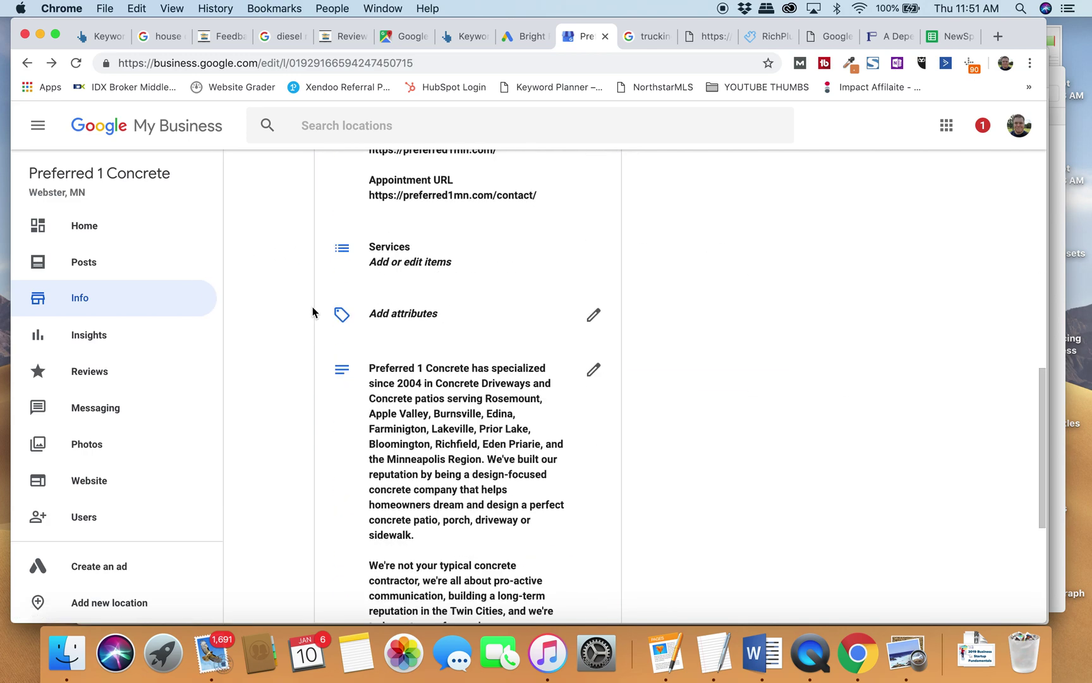
scroll(379, 297, "down", 5)
scroll(395, 393, "down", 2)
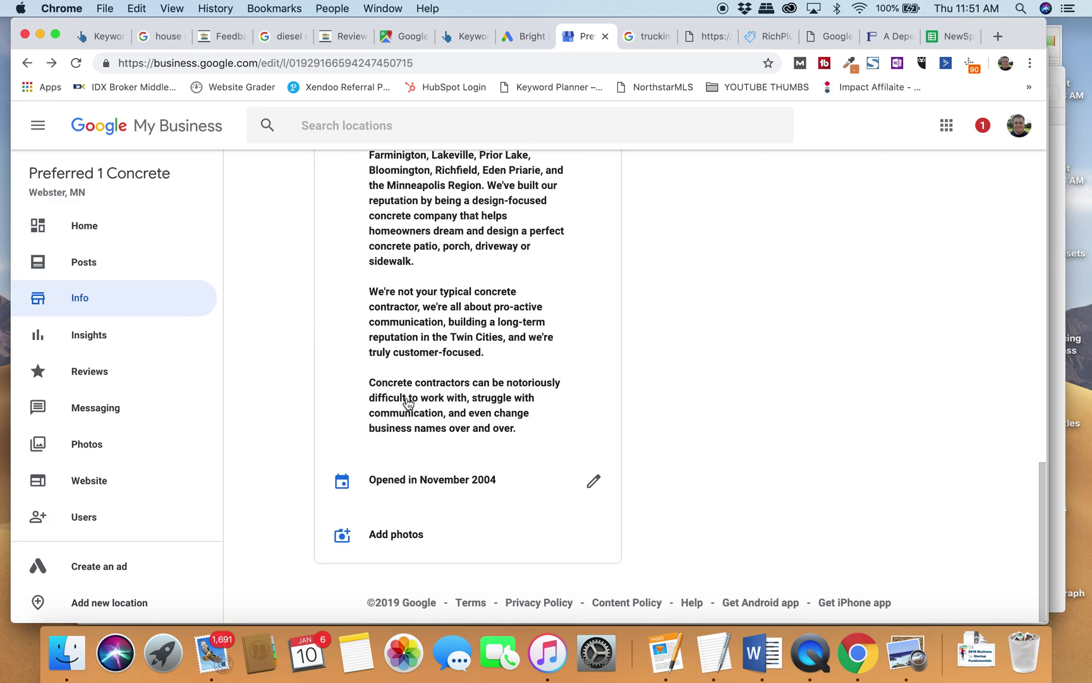
scroll(405, 397, "up", 2)
scroll(409, 403, "down", 2)
scroll(409, 403, "up", 3)
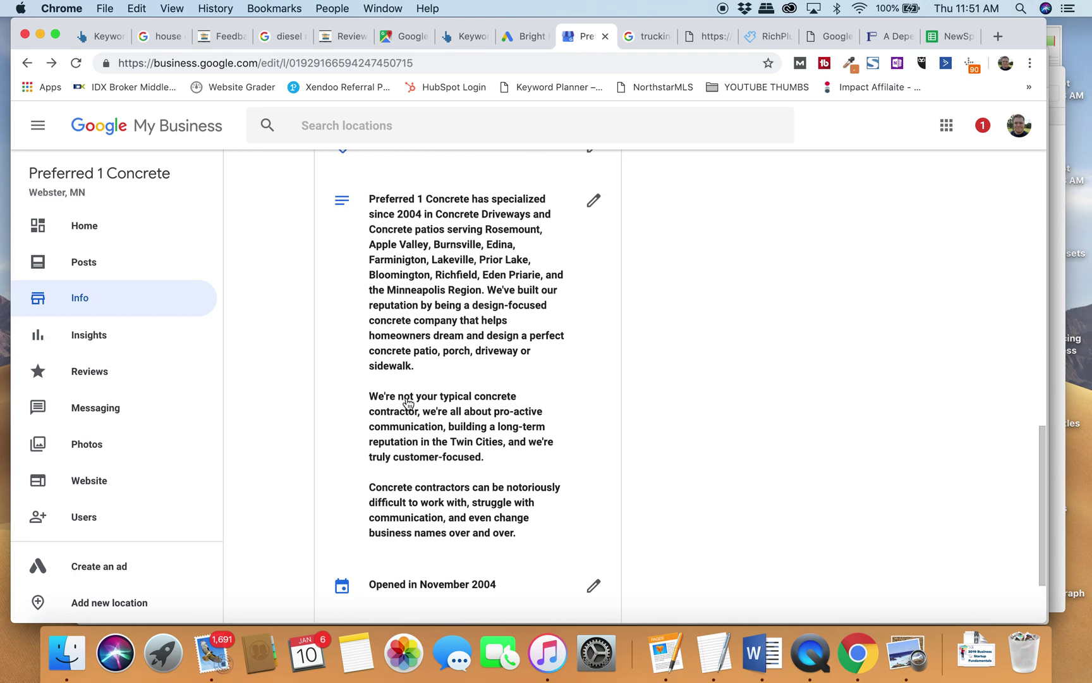
scroll(277, 302, "up", 10)
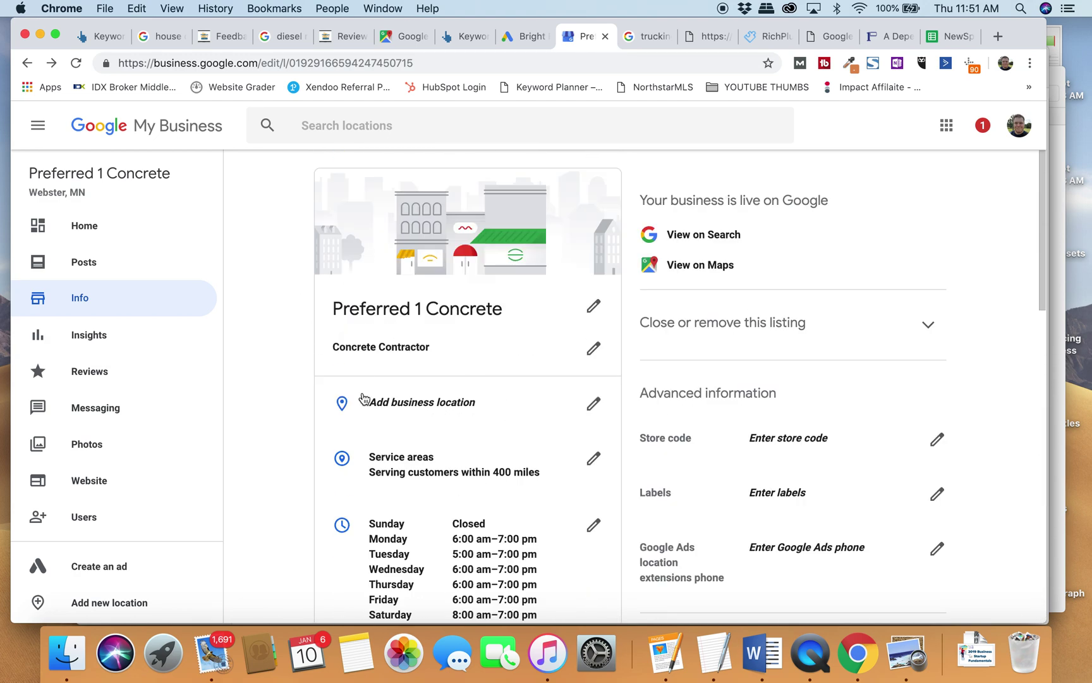
left_click(888, 36)
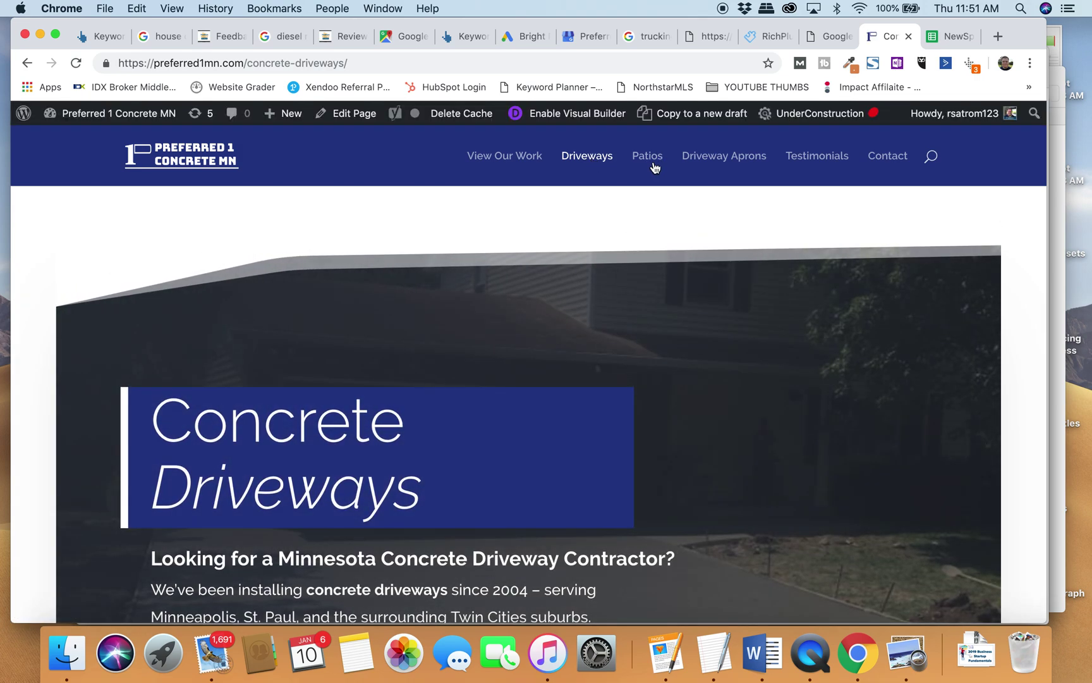
View the Concrete Patios and Driveway Aprons pages on preferred1mn.com.
left_click(651, 167)
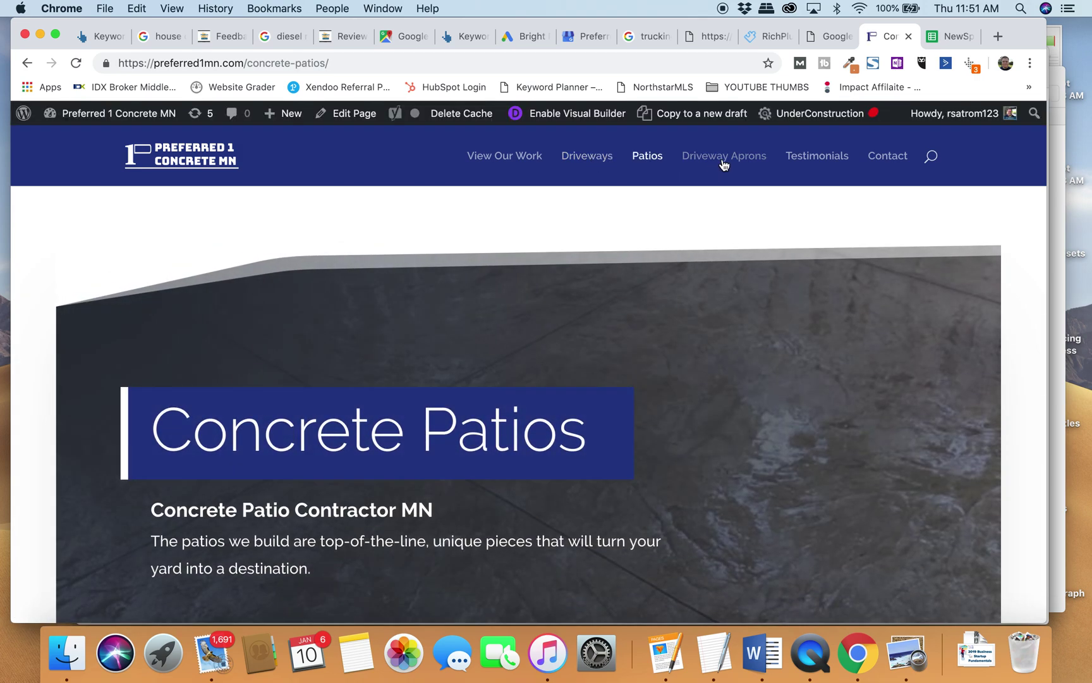
left_click(725, 160)
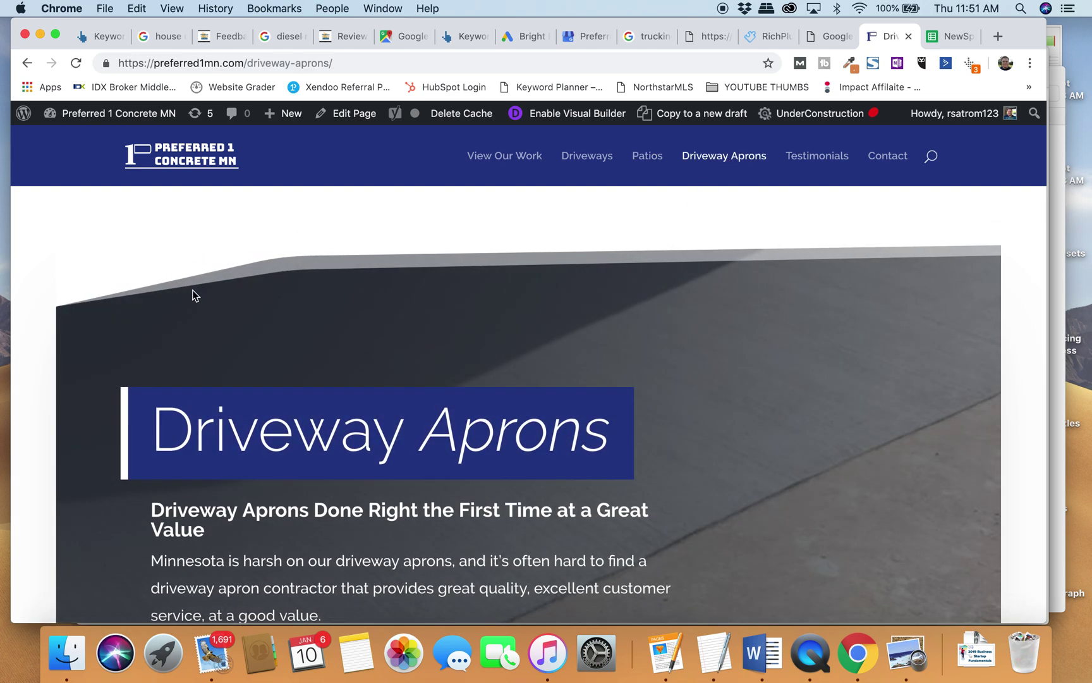
left_click_drag(193, 296, 599, 524)
scroll(600, 523, "down", 20)
scroll(514, 382, "down", 1)
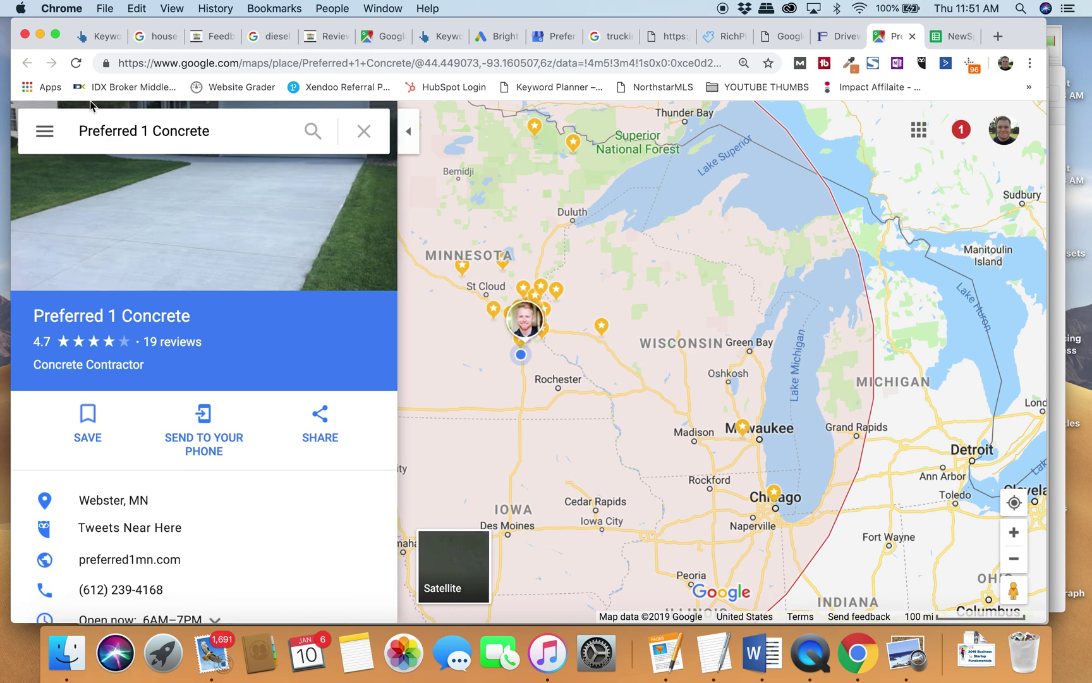
left_click(833, 36)
Review the FeedbackWrench Reviews page, reaching it again via the home page logo.
left_click(727, 38)
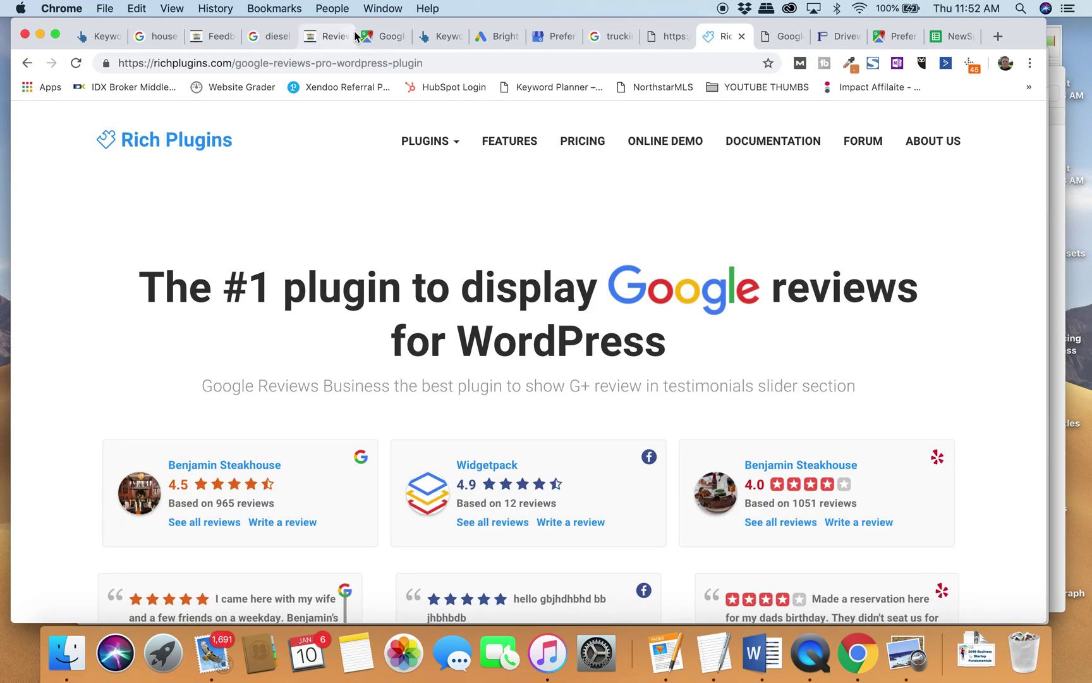
left_click(312, 40)
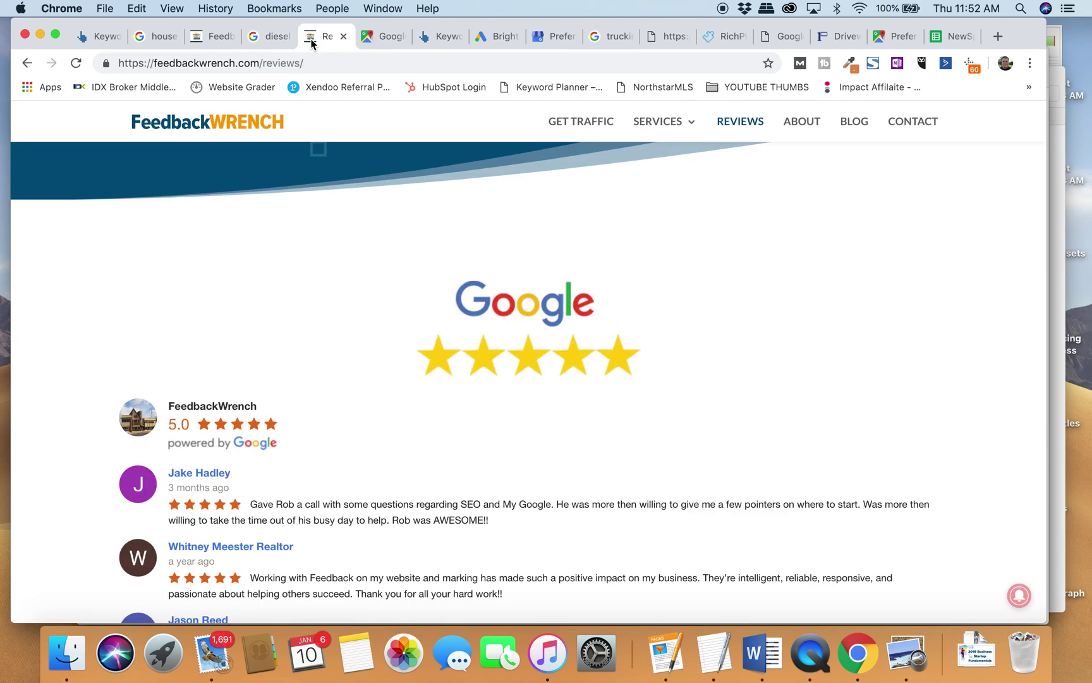
left_click_drag(571, 284, 722, 327)
left_click(422, 333)
scroll(410, 328, "down", 5)
scroll(315, 319, "up", 10)
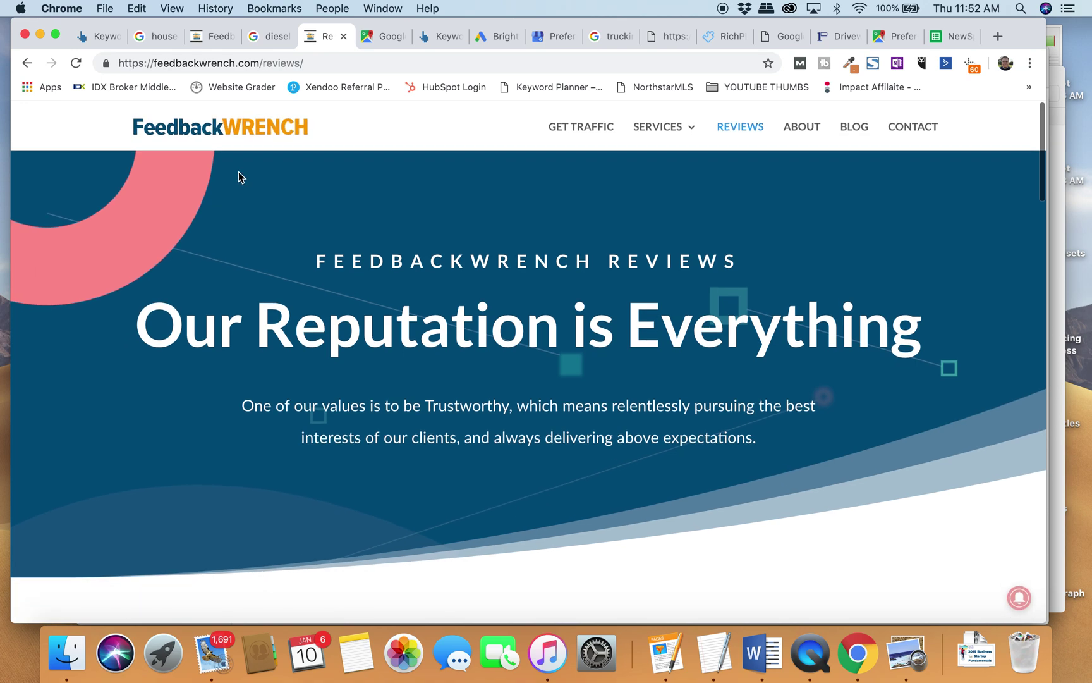
left_click(225, 134)
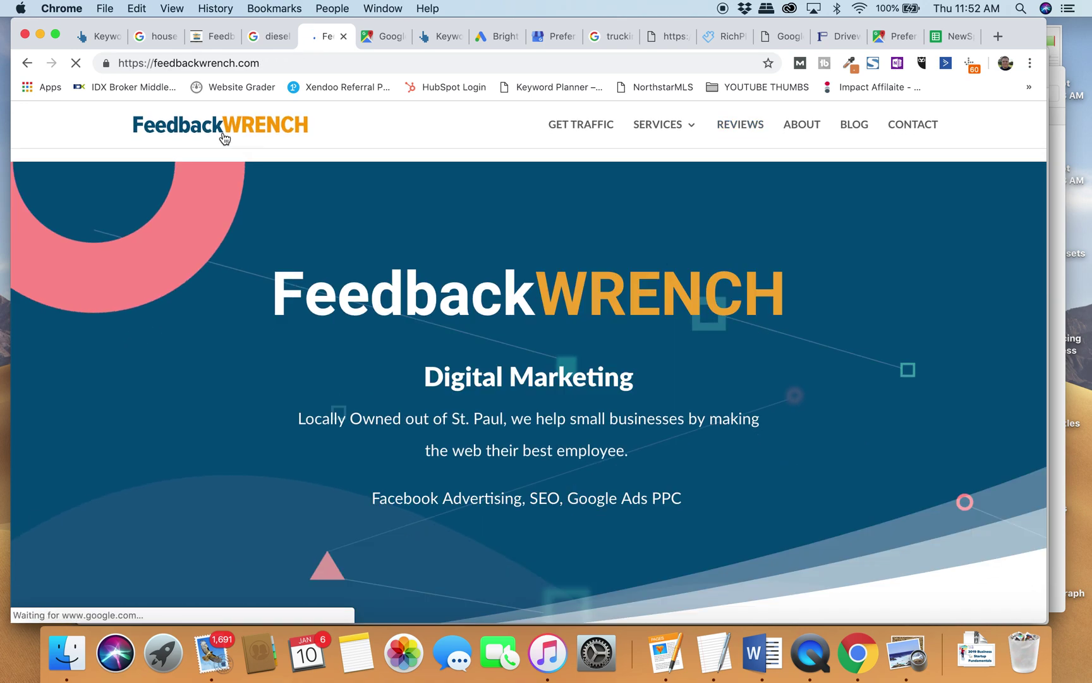
left_click(741, 126)
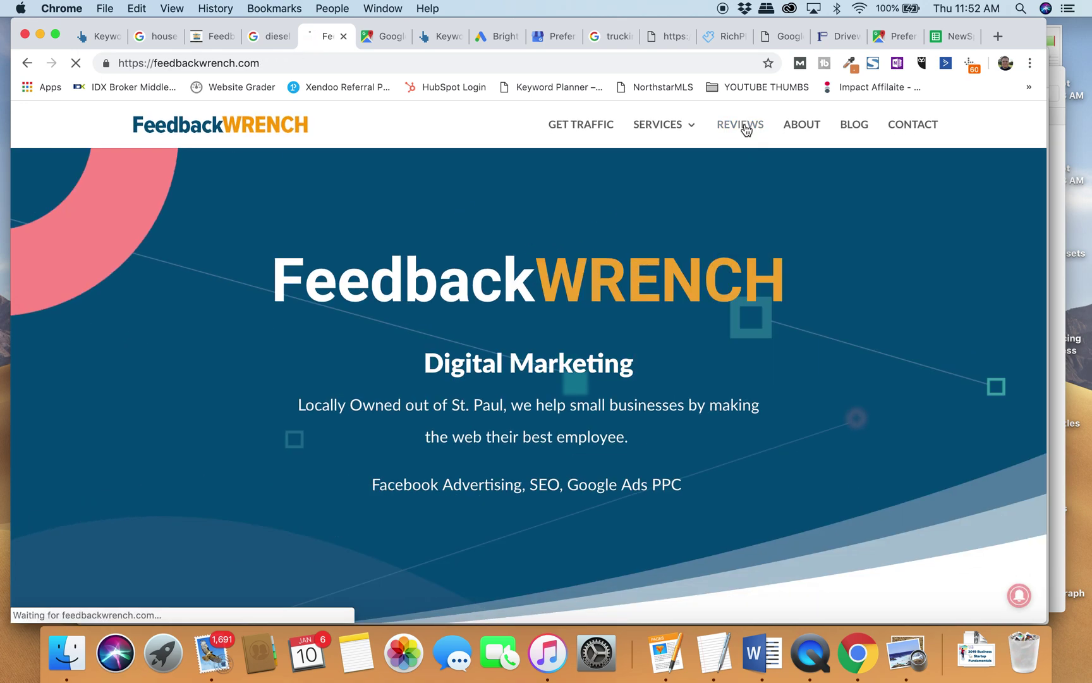
scroll(392, 260, "down", 6)
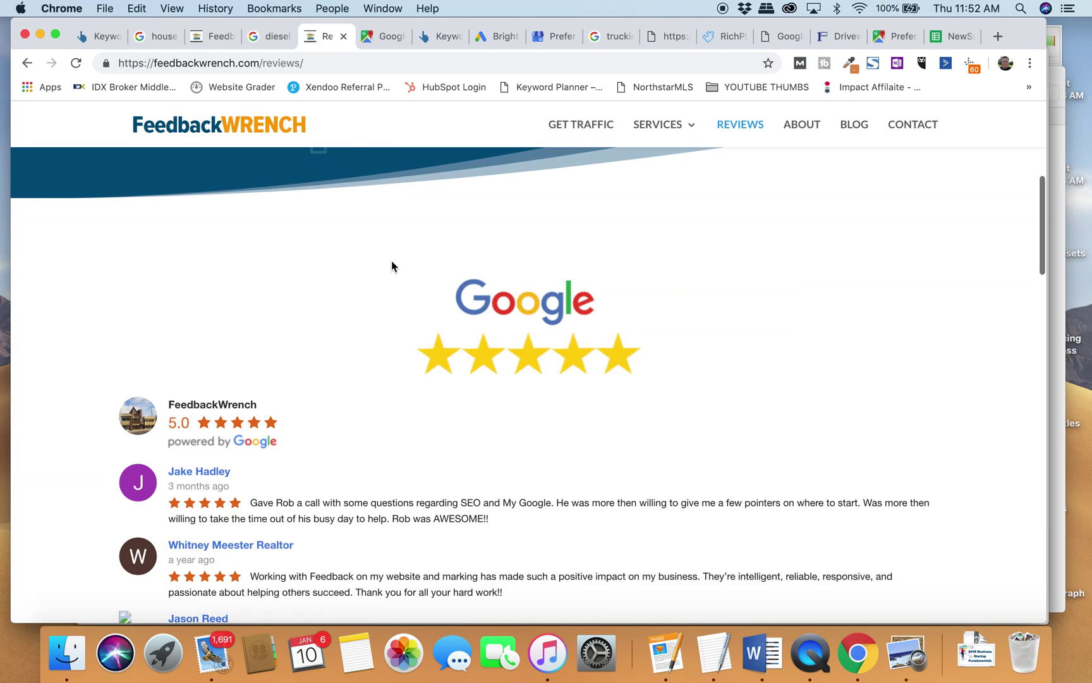
Compare against the house cleaners search results, then return to the Rich Plugins page.
left_click(153, 38)
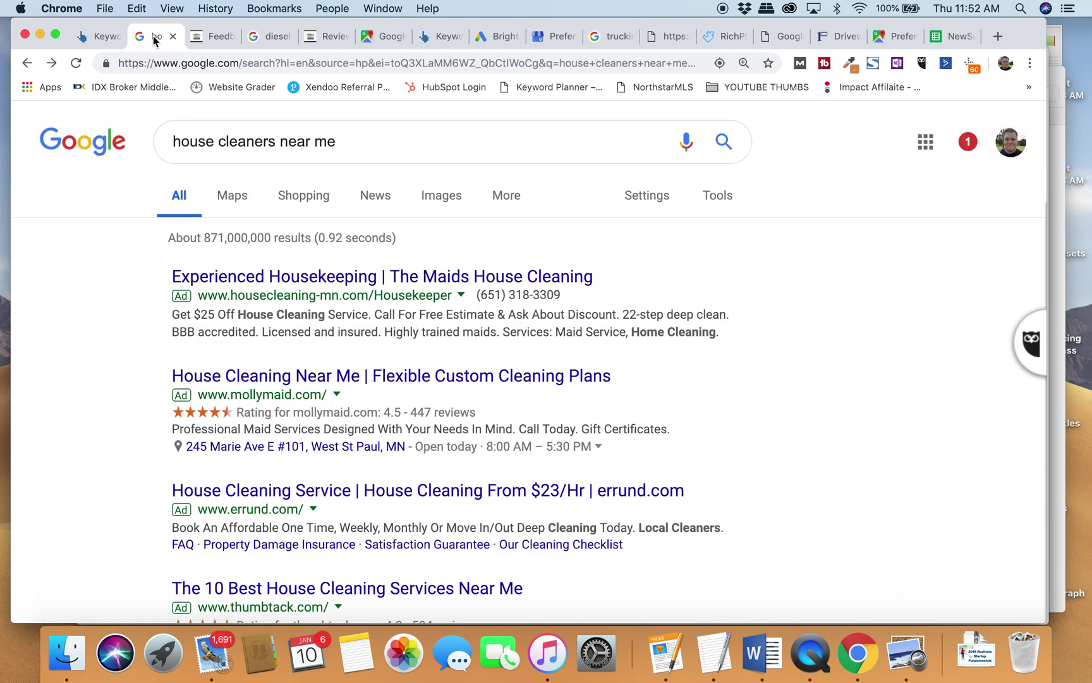
scroll(168, 362, "down", 7)
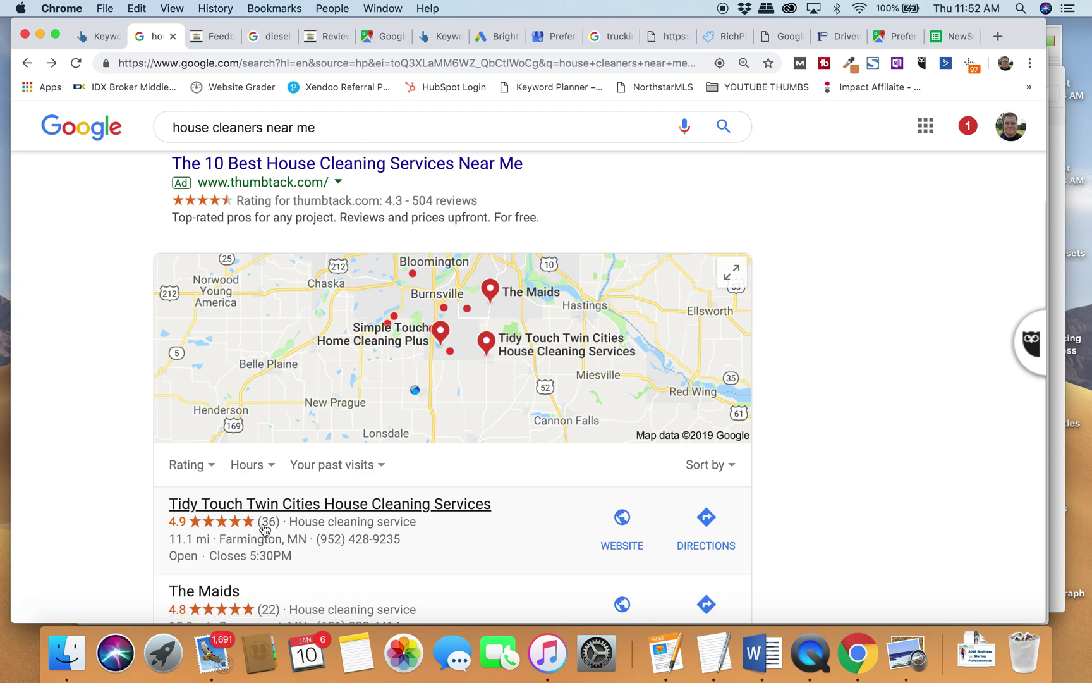
left_click(333, 40)
scroll(143, 336, "down", 3)
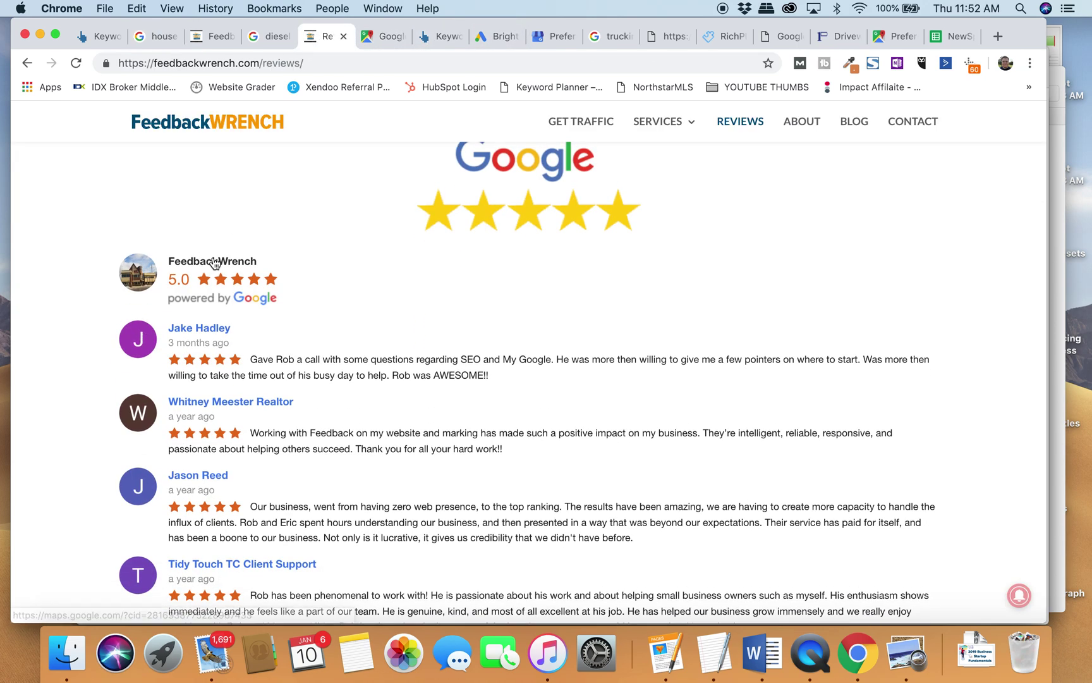
left_click(720, 37)
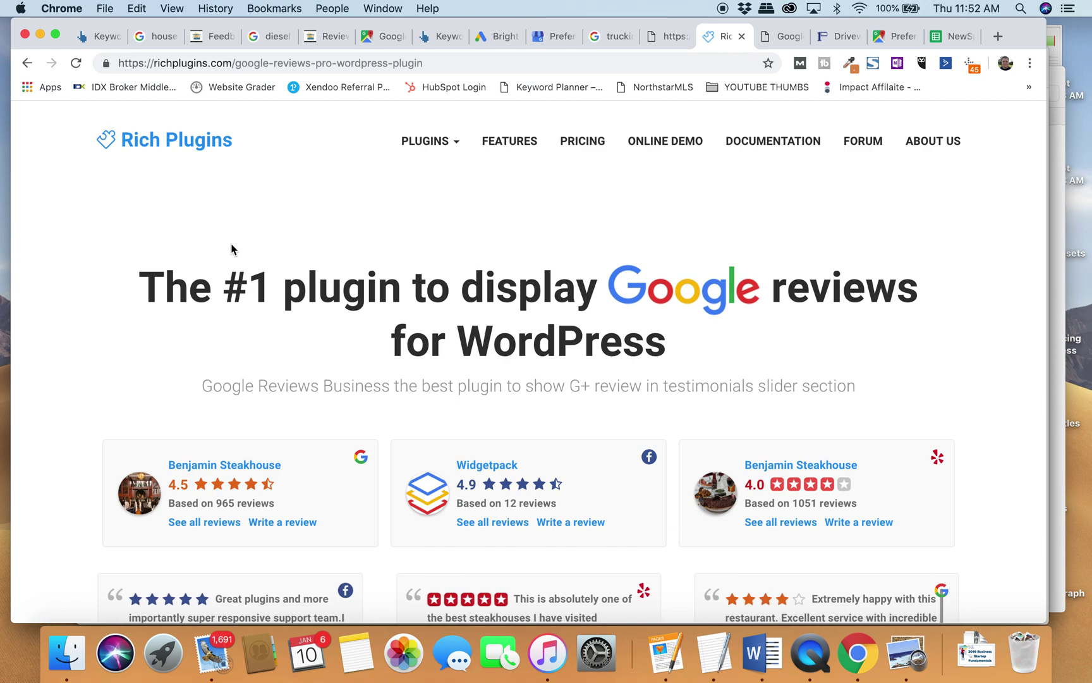
View the pricing plans and the Business plan site options, keeping Single site - $85.
left_click(587, 142)
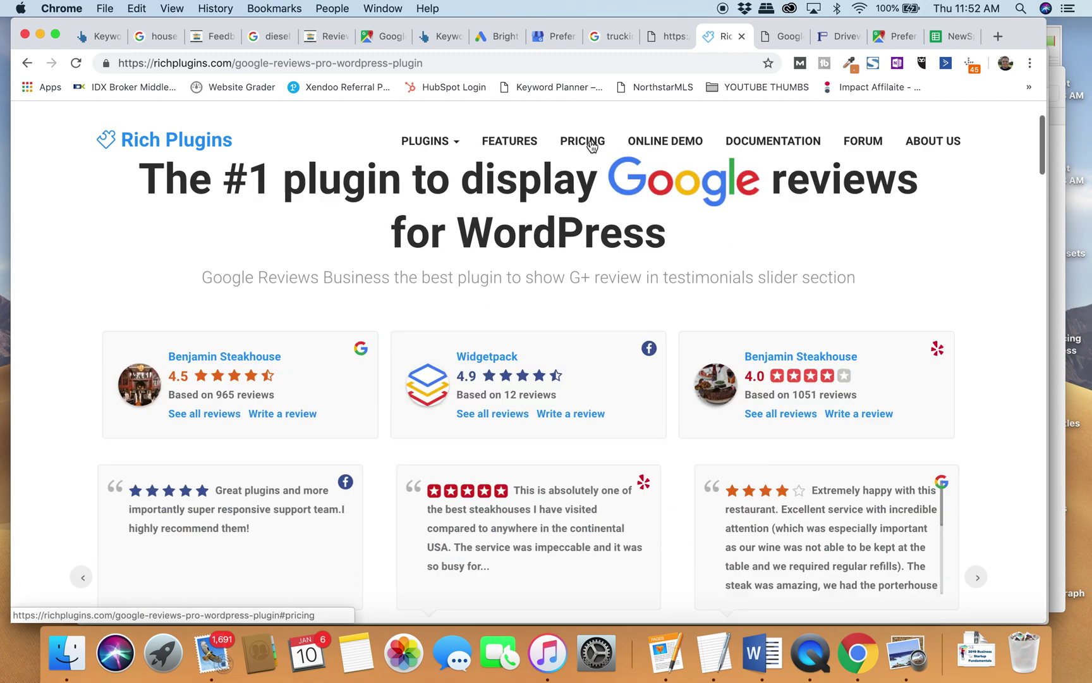
scroll(240, 284, "down", 2)
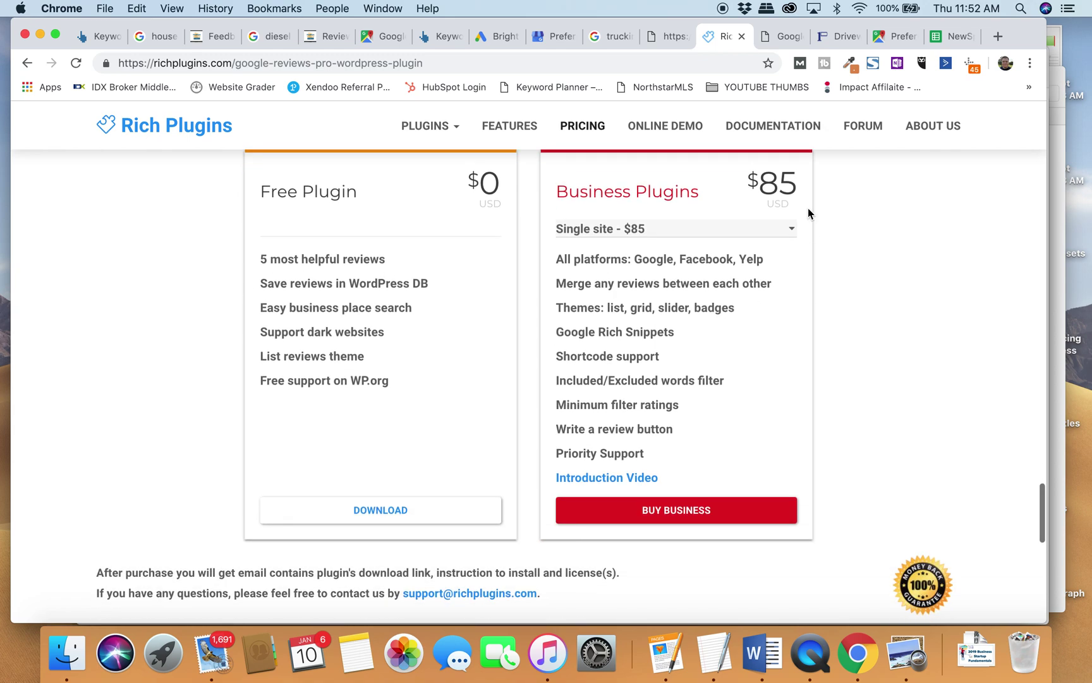
left_click(789, 232)
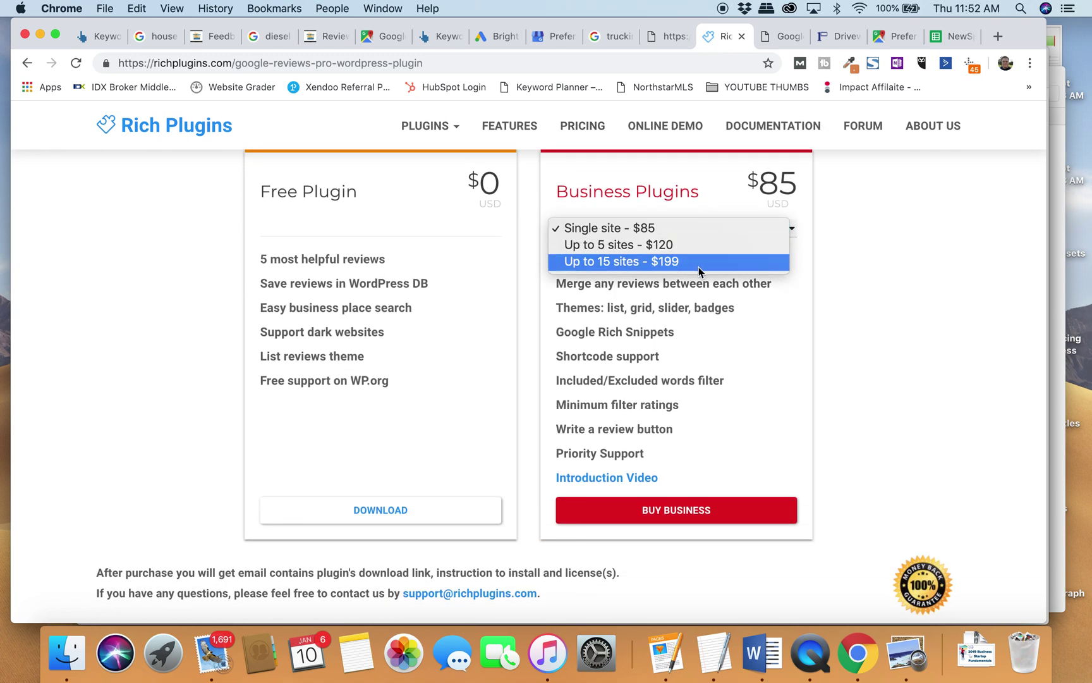
left_click(896, 282)
Browse the FAQ and features, including the headline about displaying Google reviews.
scroll(896, 282, "down", 5)
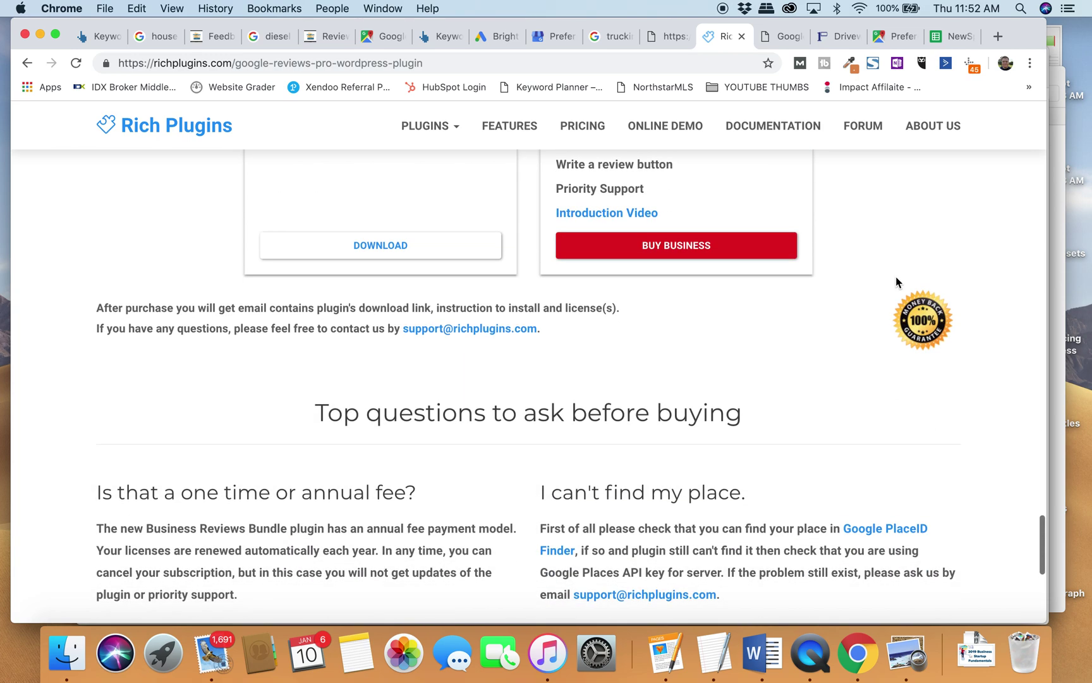
scroll(781, 364, "down", 5)
scroll(780, 364, "up", 15)
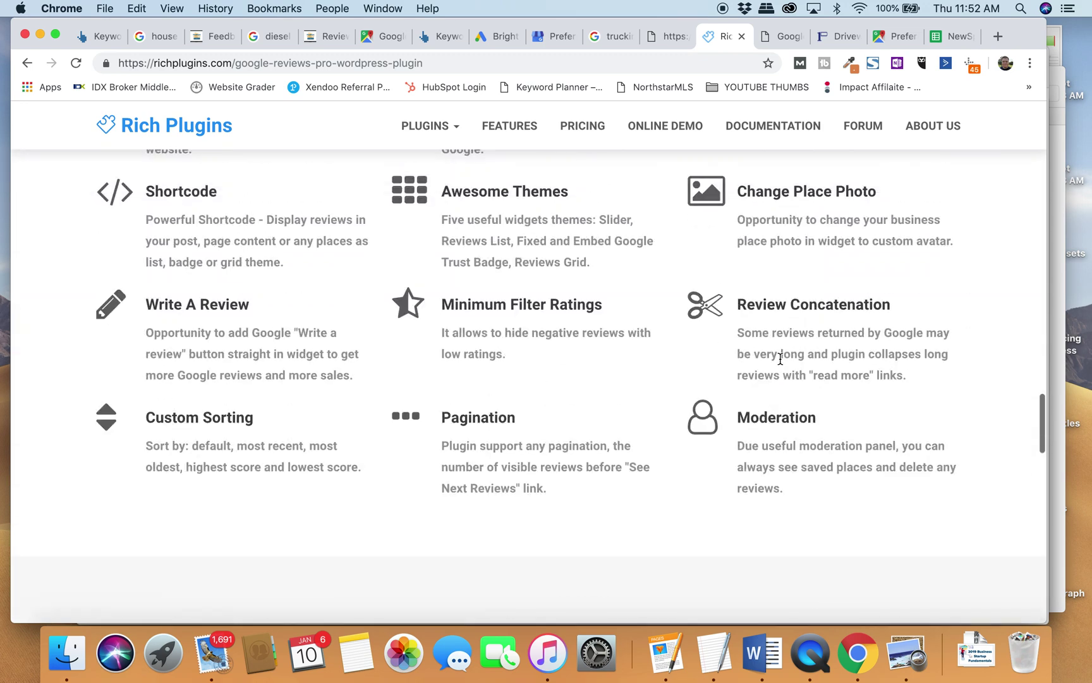
scroll(780, 364, "up", 14)
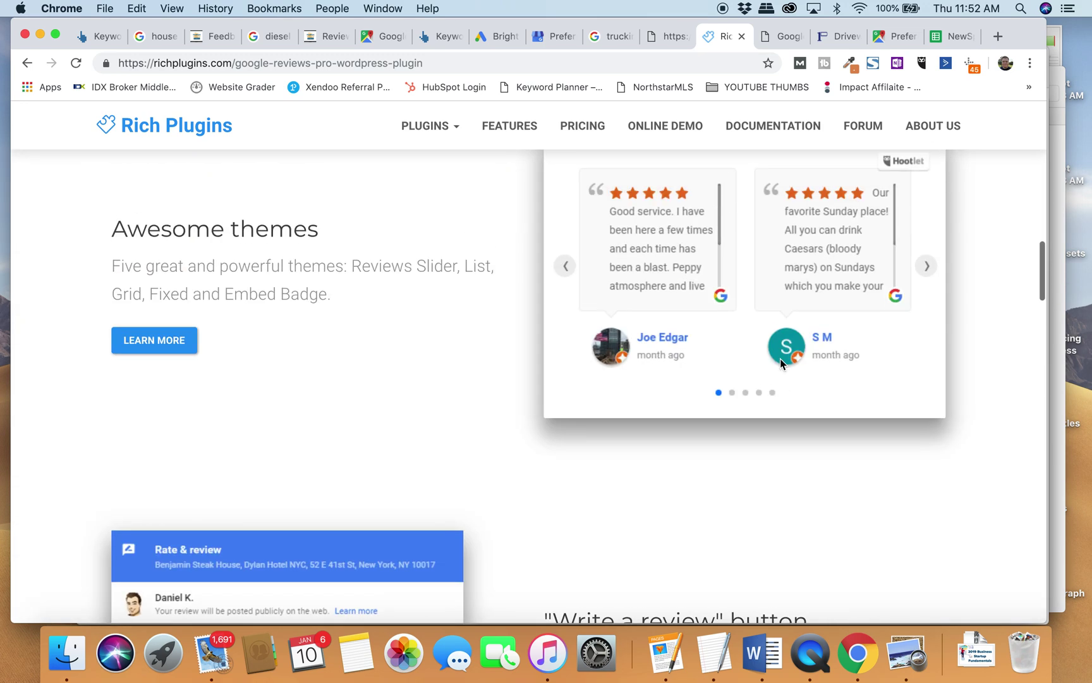
scroll(453, 426, "up", 15)
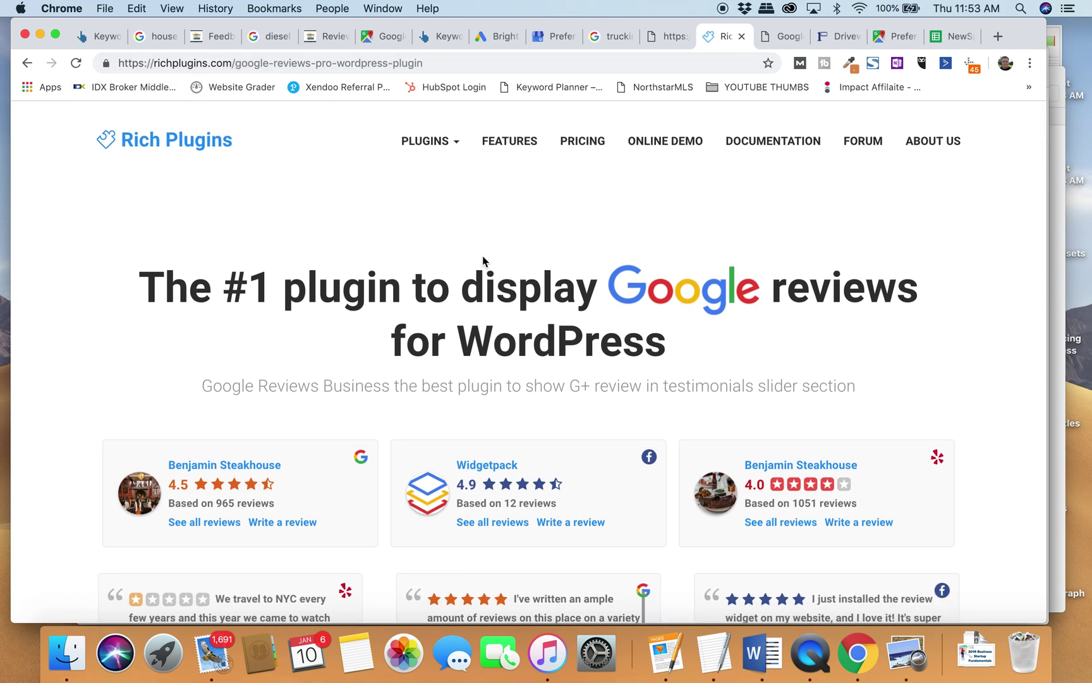
triple_click(436, 294)
left_click(436, 294)
left_click(214, 36)
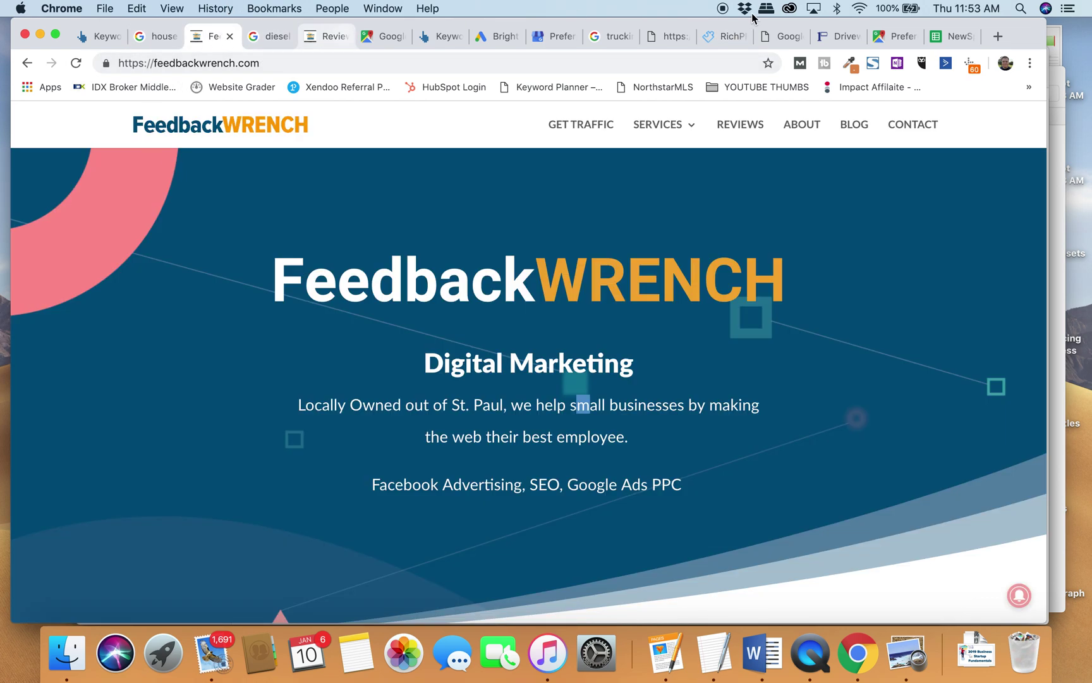
Go from the WordPress admin dashboard to the Google Reviews Business plugin.
left_click(838, 36)
scroll(227, 279, "up", 10)
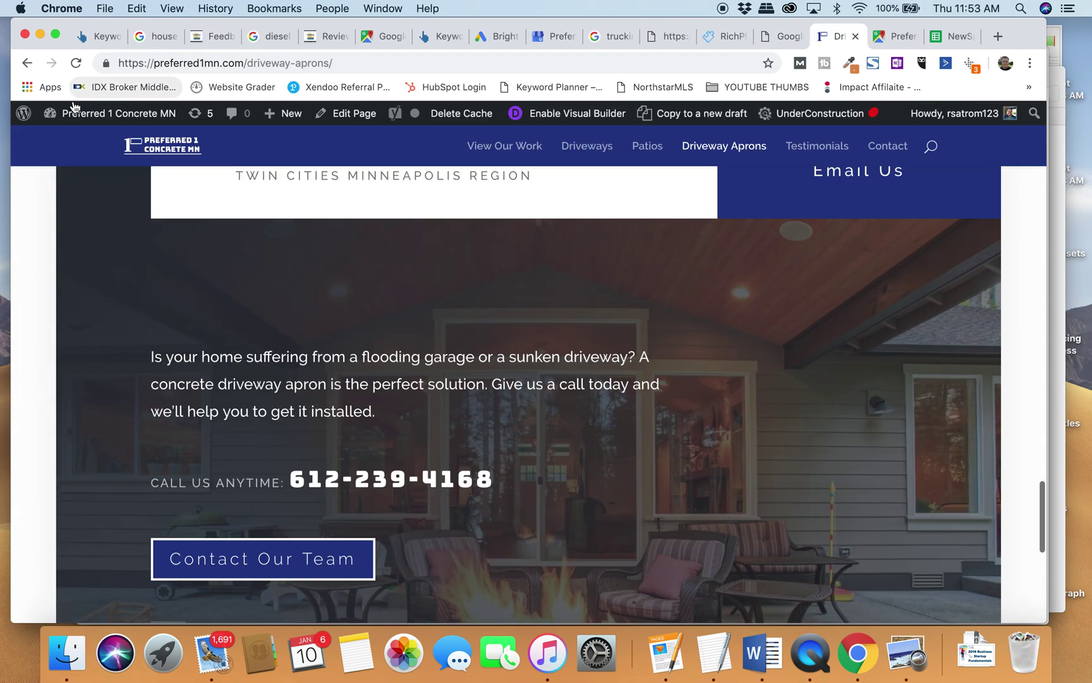
mouse_move(80, 113)
left_click(67, 144)
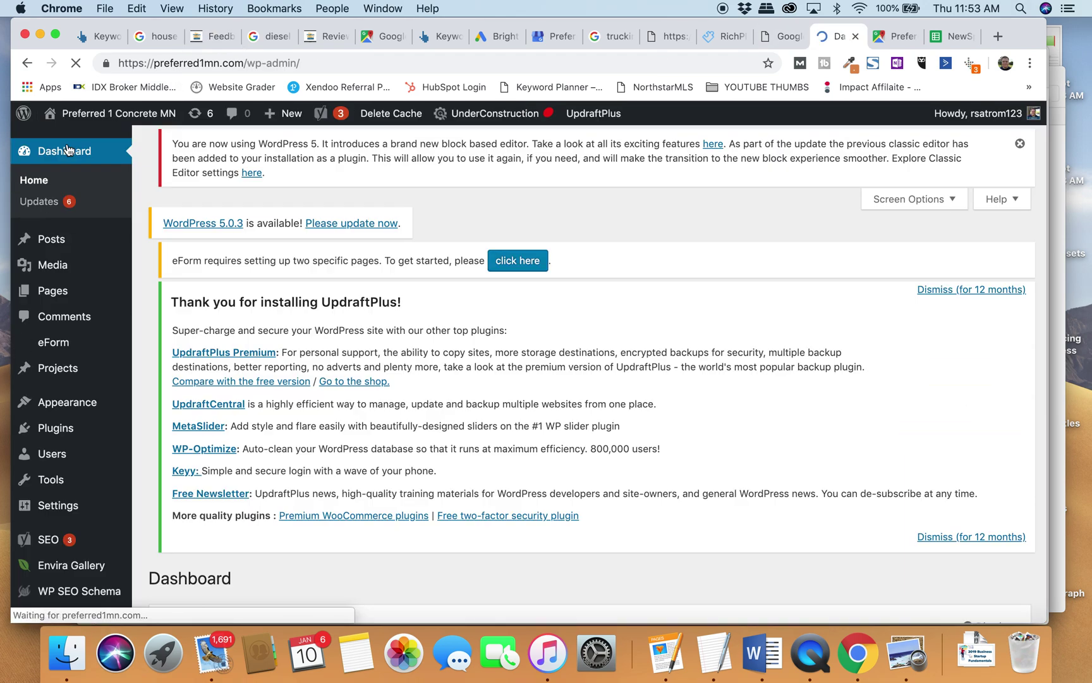
scroll(188, 311, "down", 5)
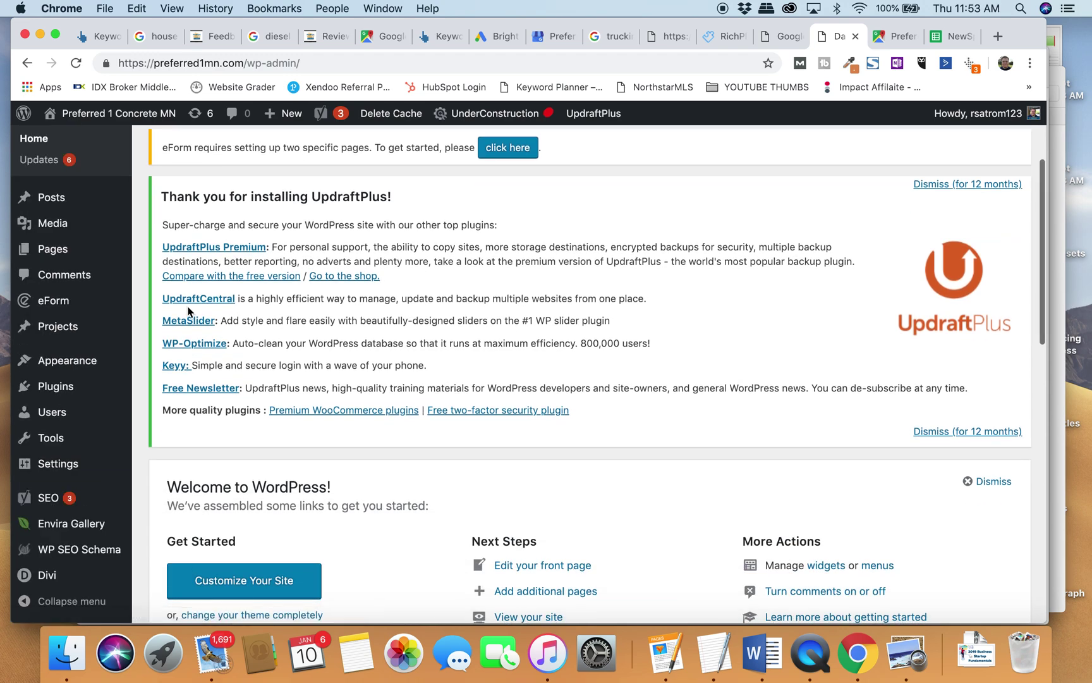
mouse_move(81, 407)
mouse_move(63, 468)
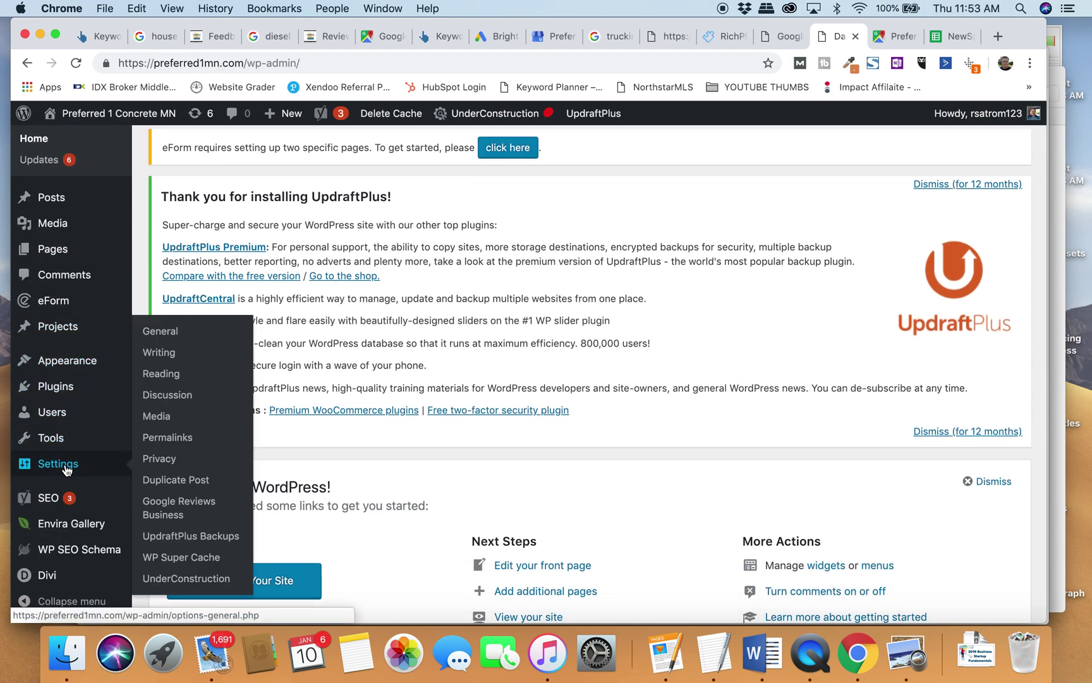
left_click(179, 508)
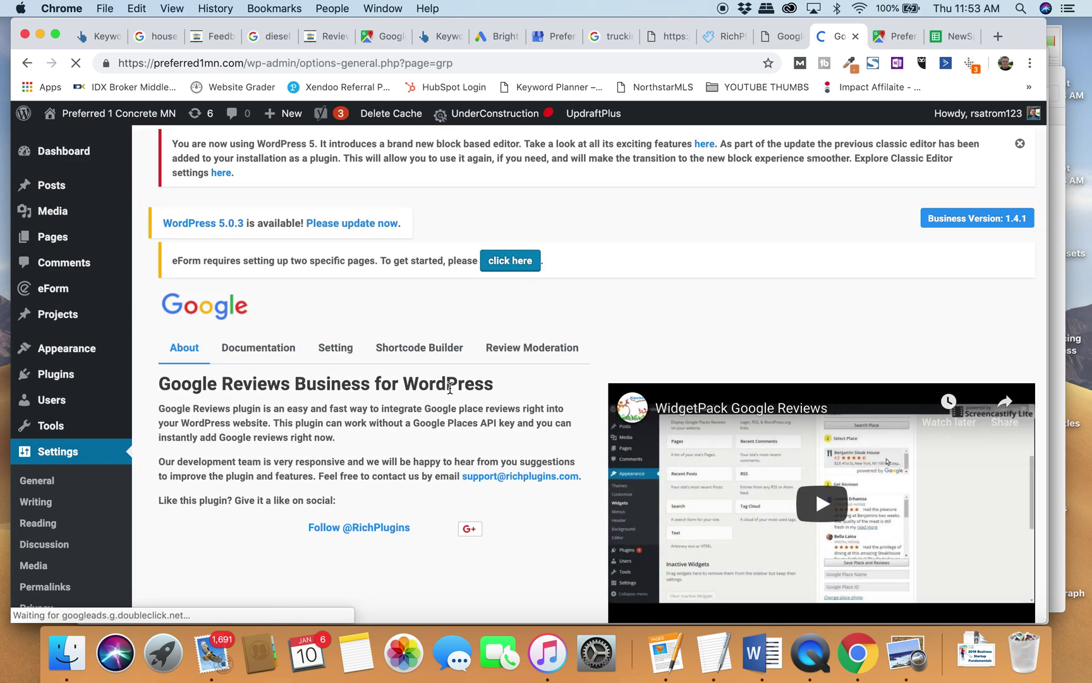
Check the plugin's Setting tab showing the active license and API key.
scroll(449, 393, "down", 5)
scroll(451, 392, "up", 4)
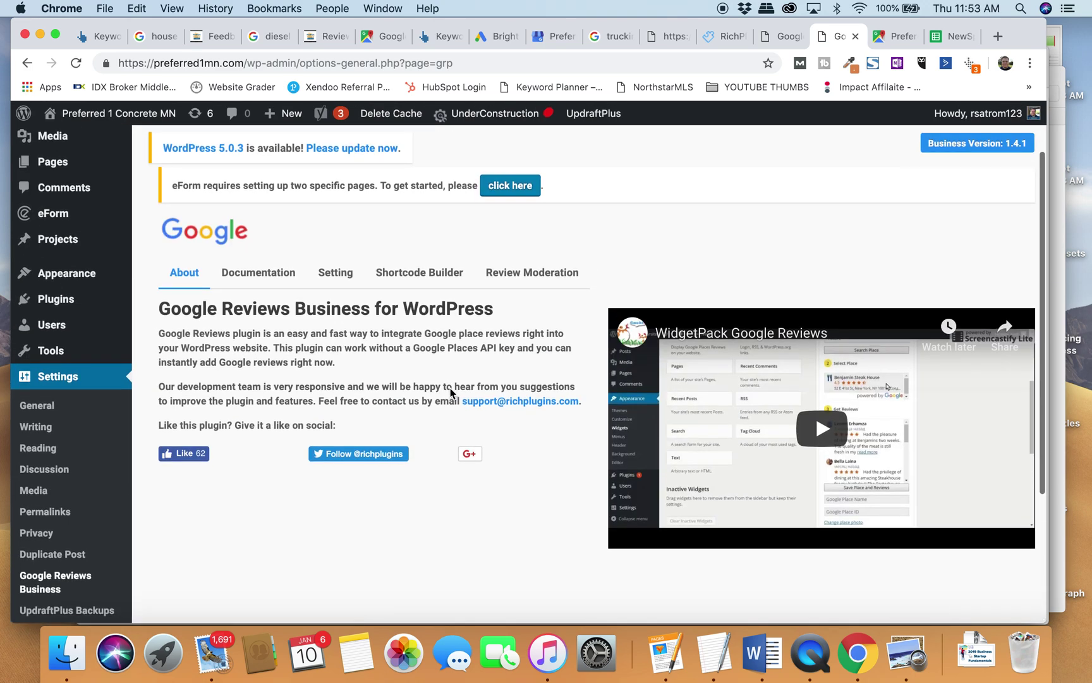
left_click(342, 274)
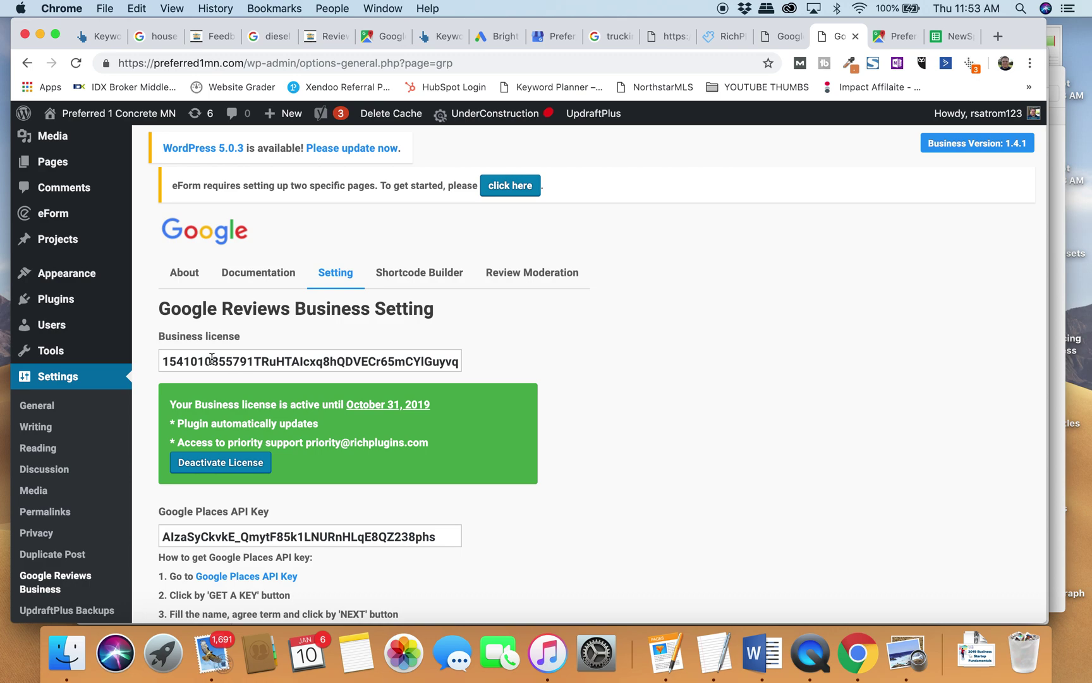
scroll(260, 393, "down", 4)
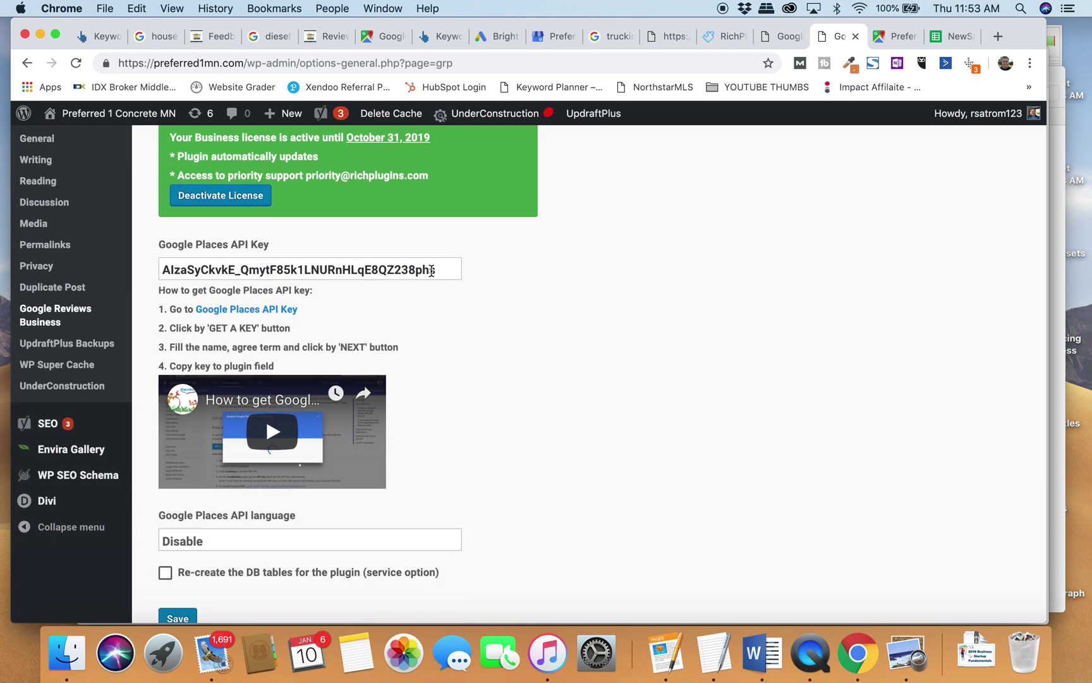
left_click(888, 37)
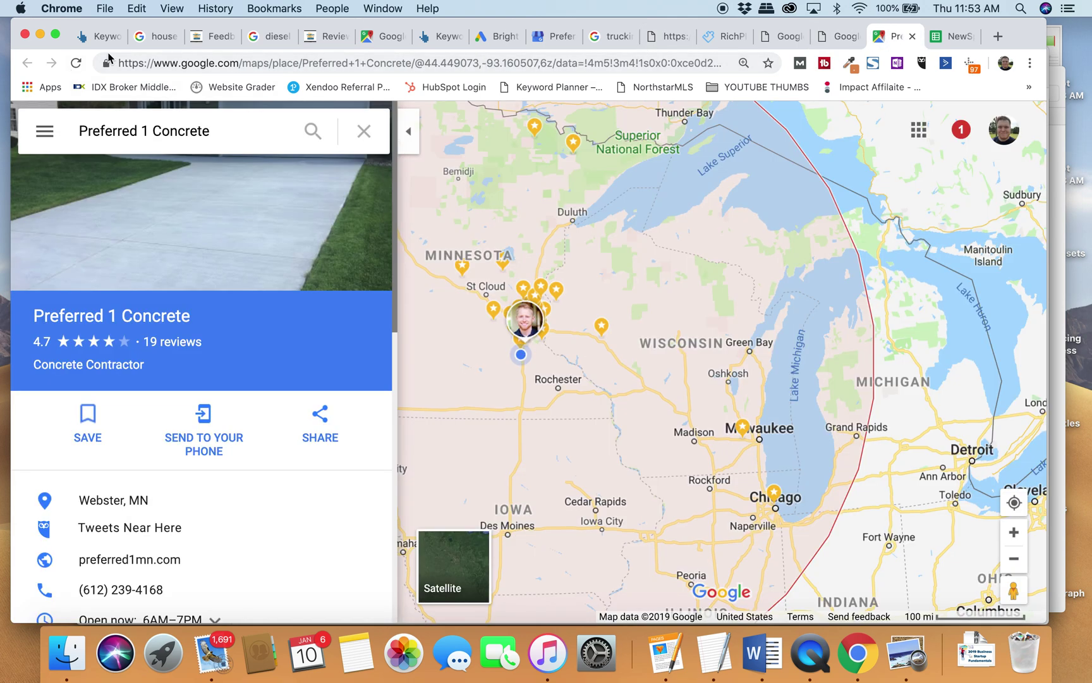
left_click(266, 55)
Search Google for 'preferred 1 concrete' to show its business panel with 19 reviews.
type("go")
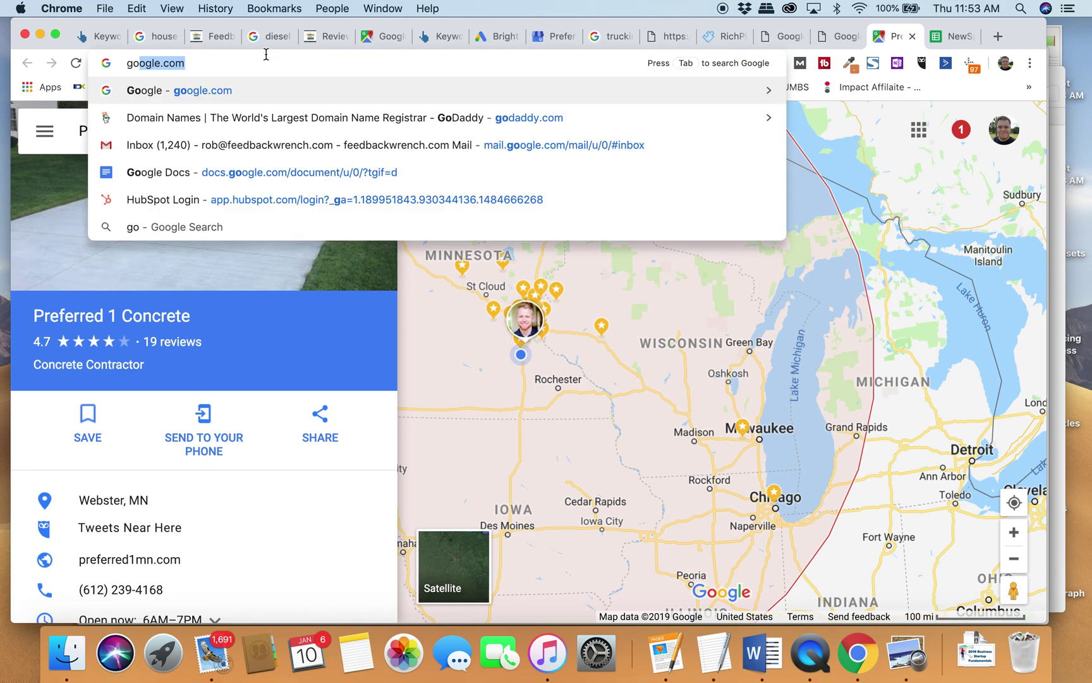
key("Return")
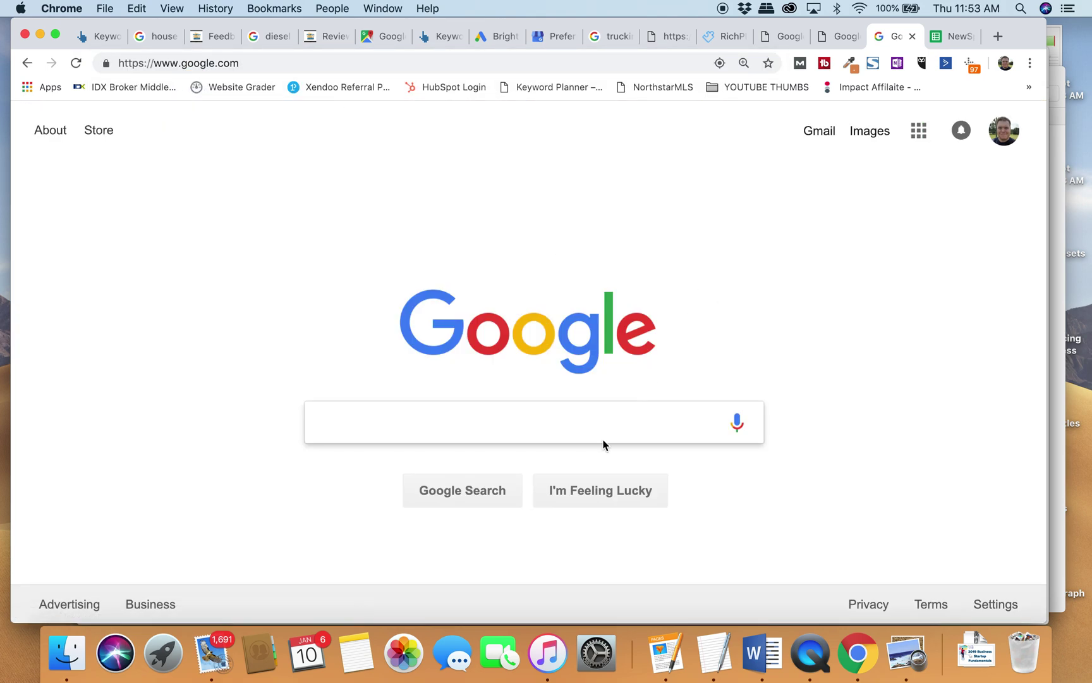
left_click(591, 430)
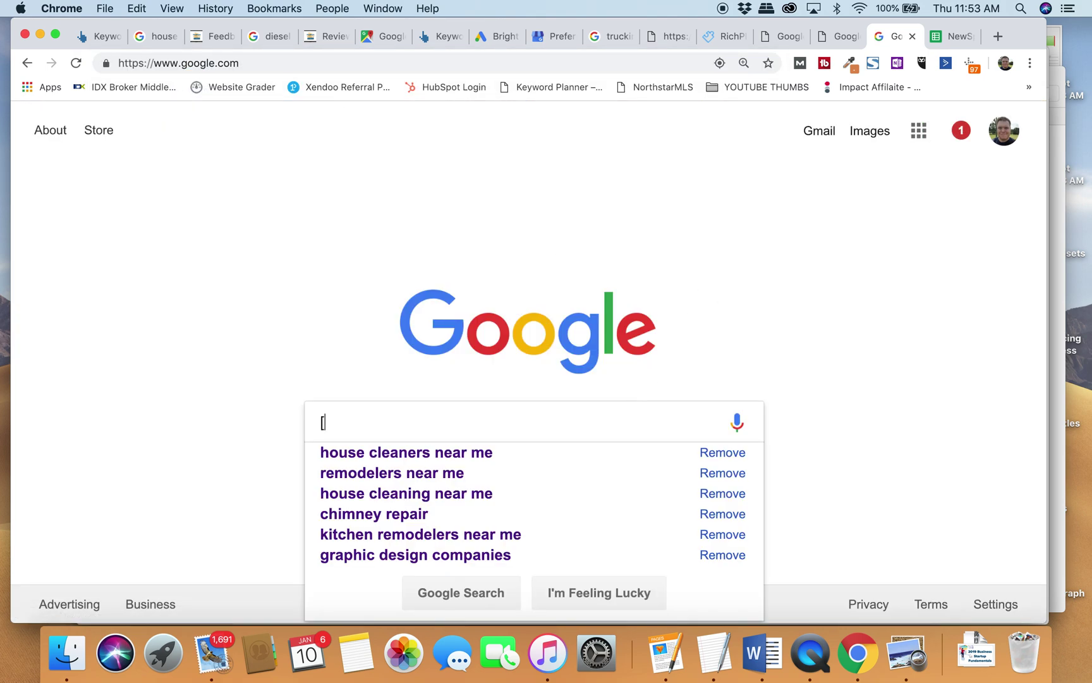
type("preferred")
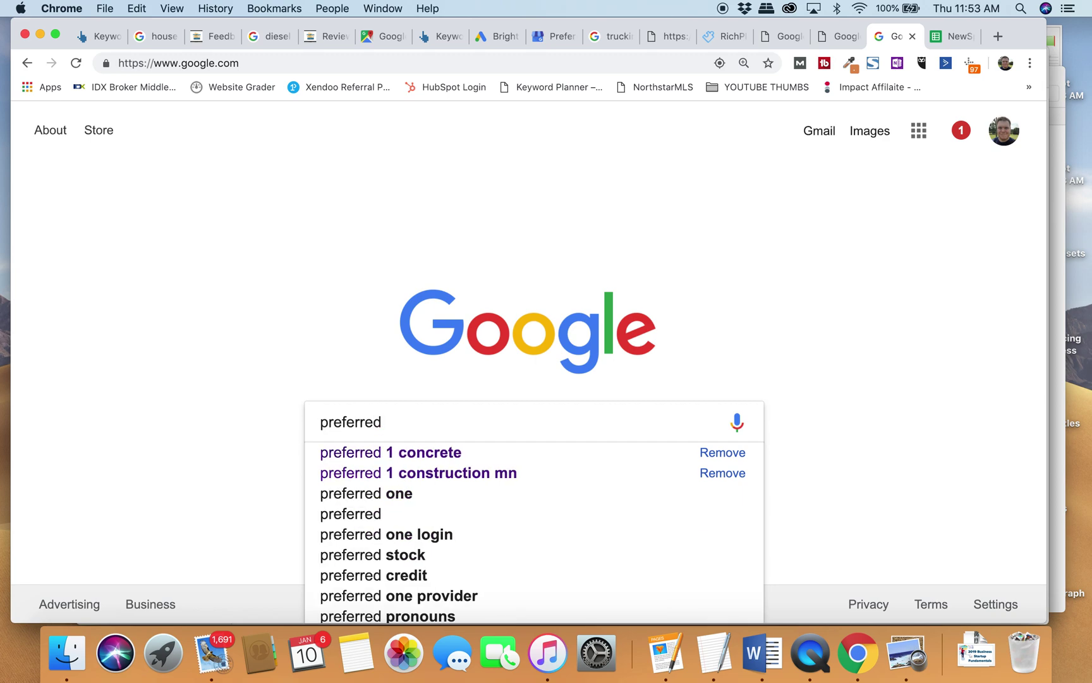
left_click(560, 461)
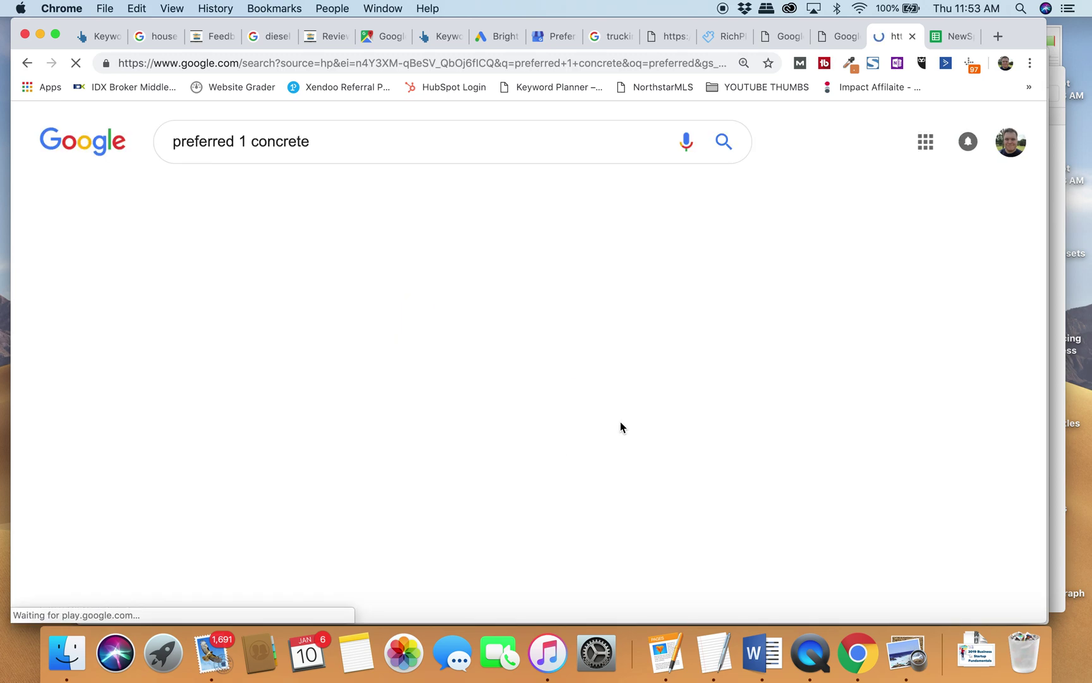
key("super+equal")
scroll(784, 328, "down", 2)
scroll(784, 328, "down", 1)
Find 'data-pid' in the search page's source and select the Place ID value.
right_click(784, 328)
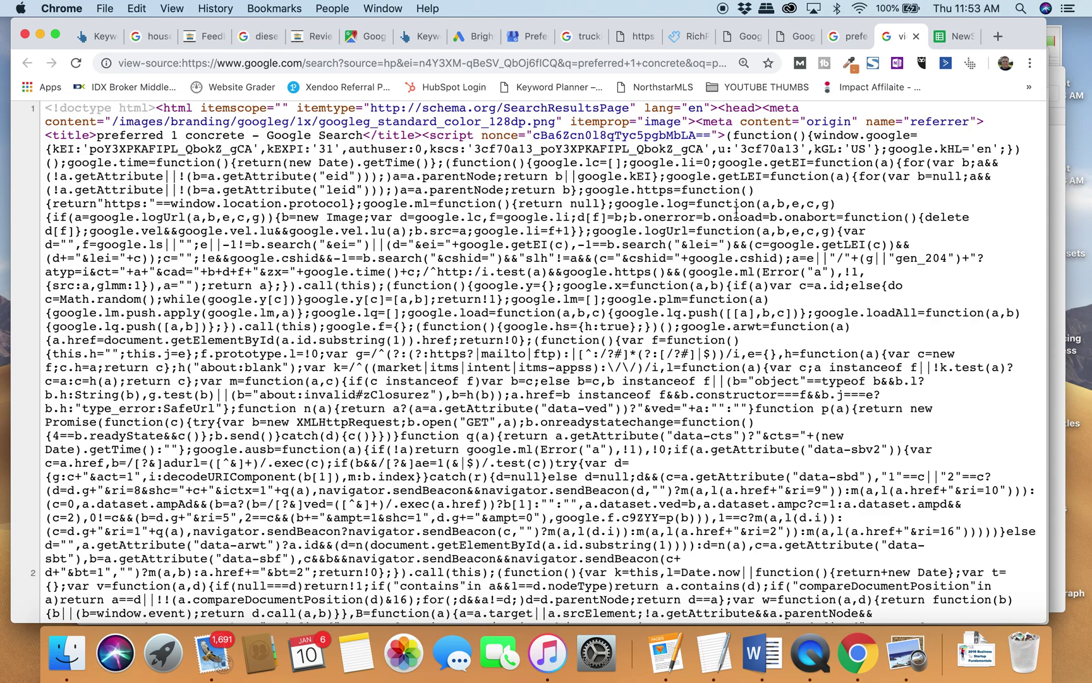
key("super+f")
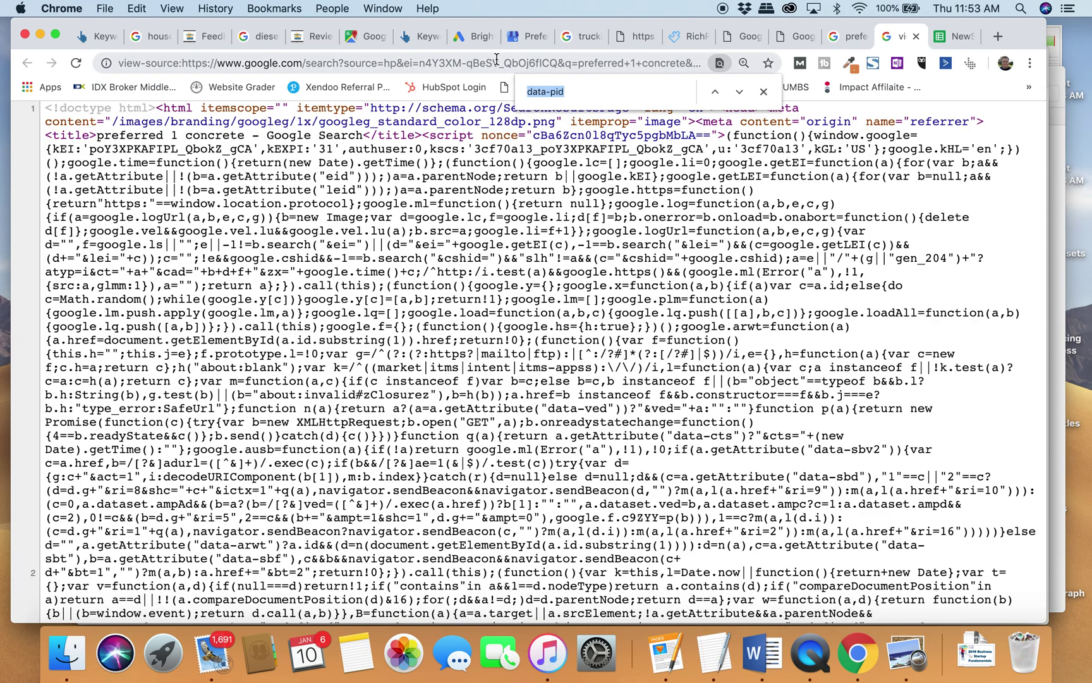
left_click(578, 96)
key("Return")
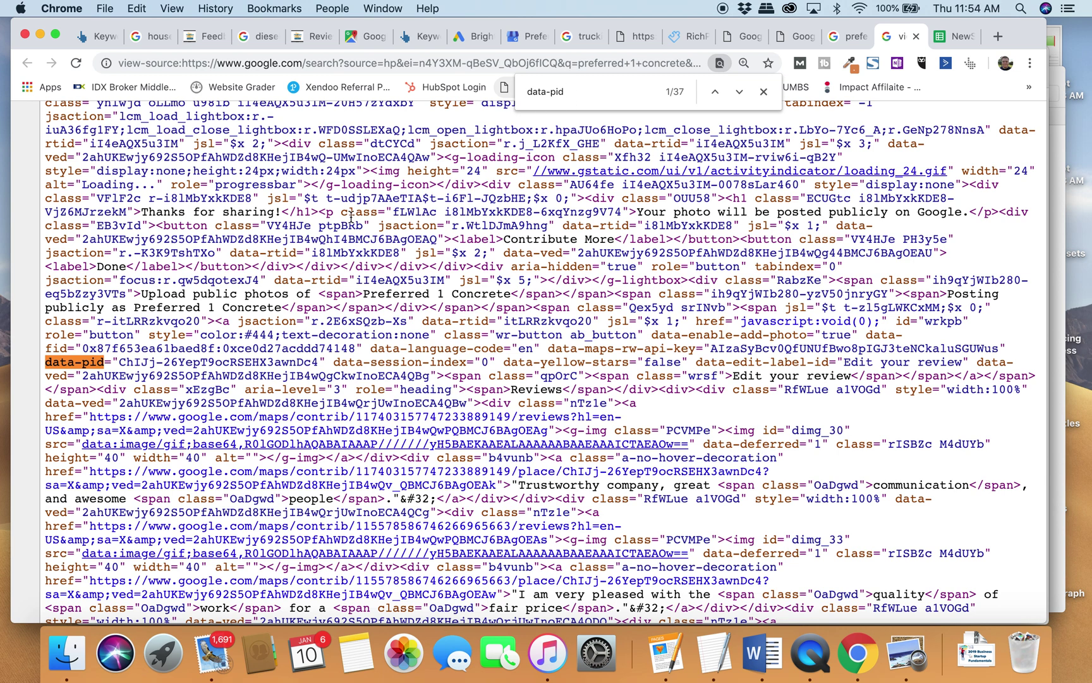
left_click_drag(119, 362, 312, 361)
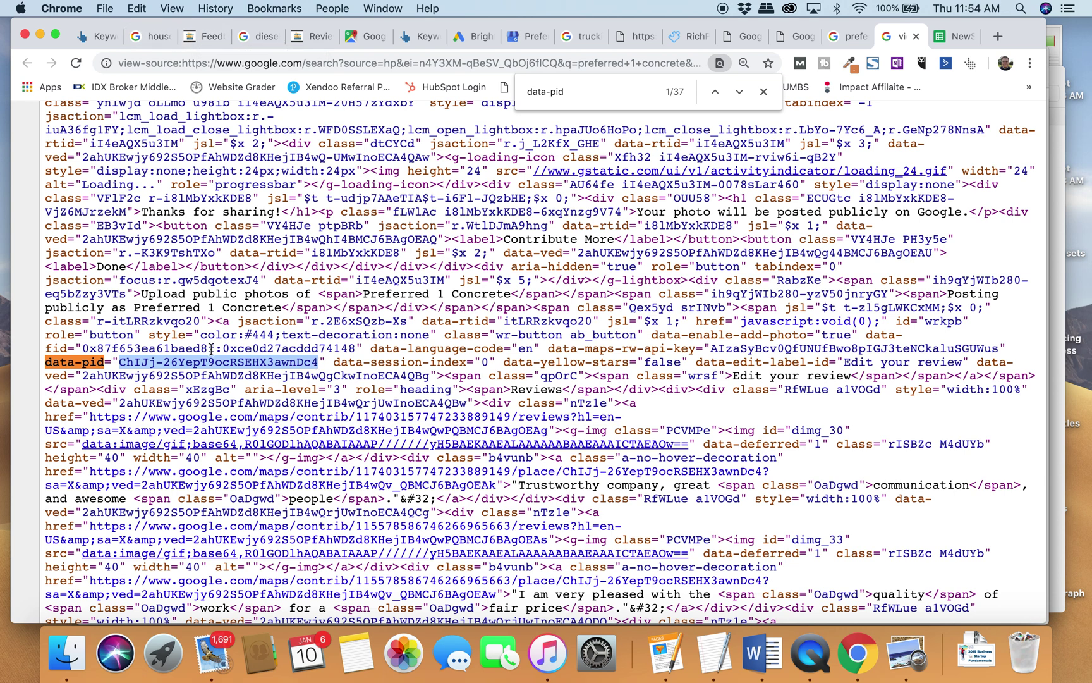
left_click(193, 37)
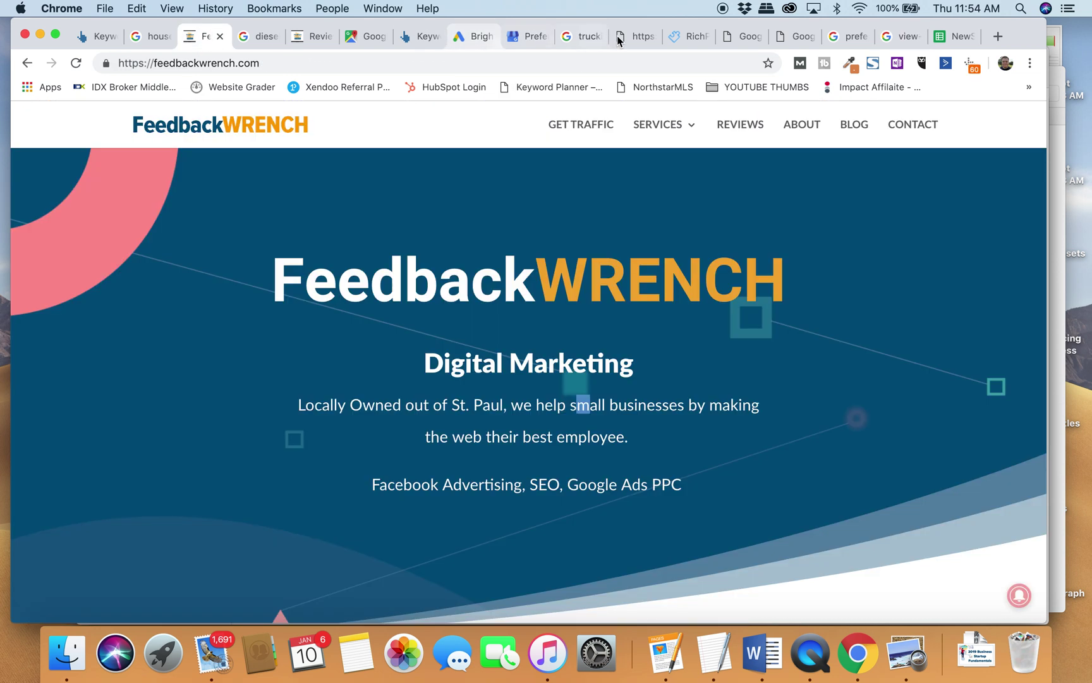
Compare the Shortcode Builder's Place ID with the data-pid value in the page source.
left_click(696, 36)
left_click(747, 38)
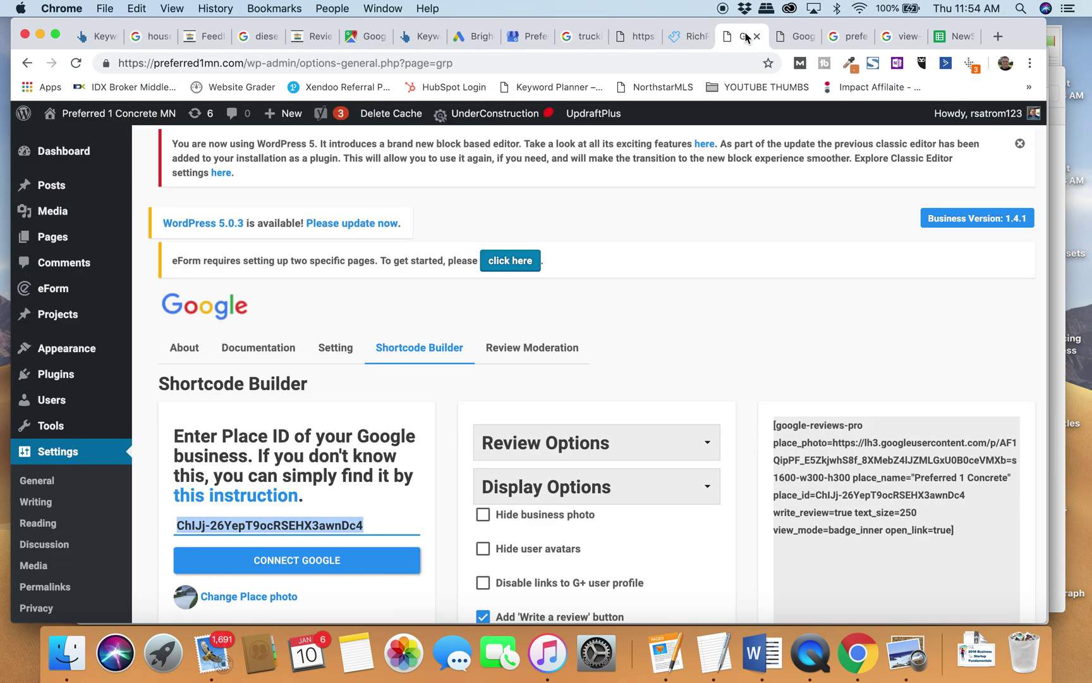
left_click(850, 36)
left_click(899, 36)
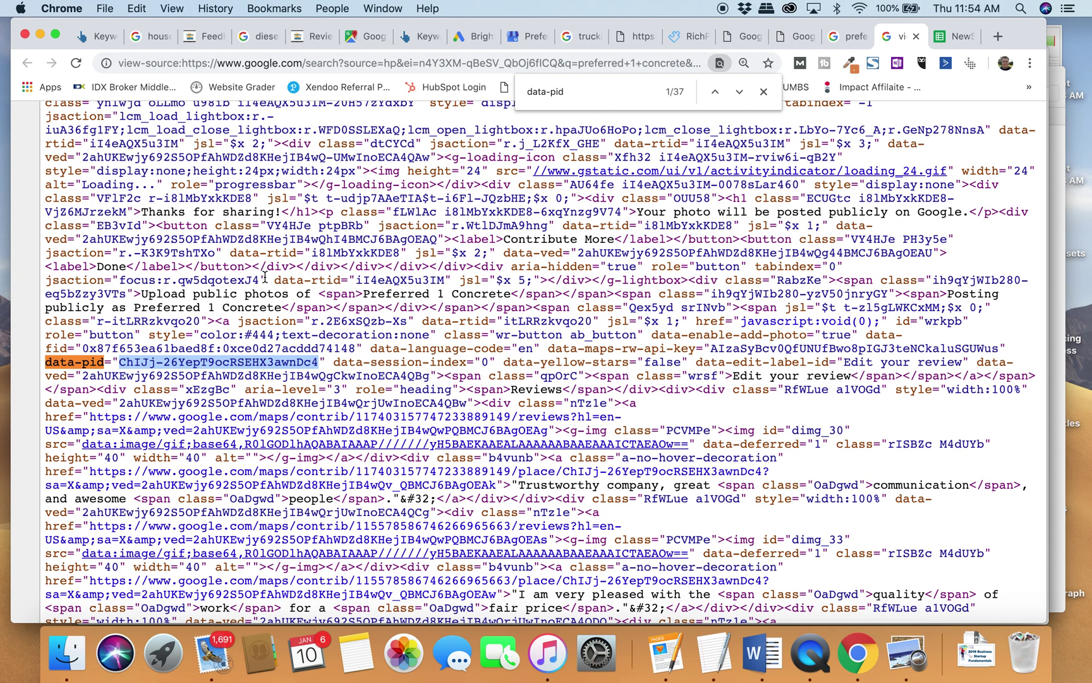
left_click(748, 36)
On the Rich Plugins Google Reviews Business page, page through five slides of sample reviews.
left_click(682, 37)
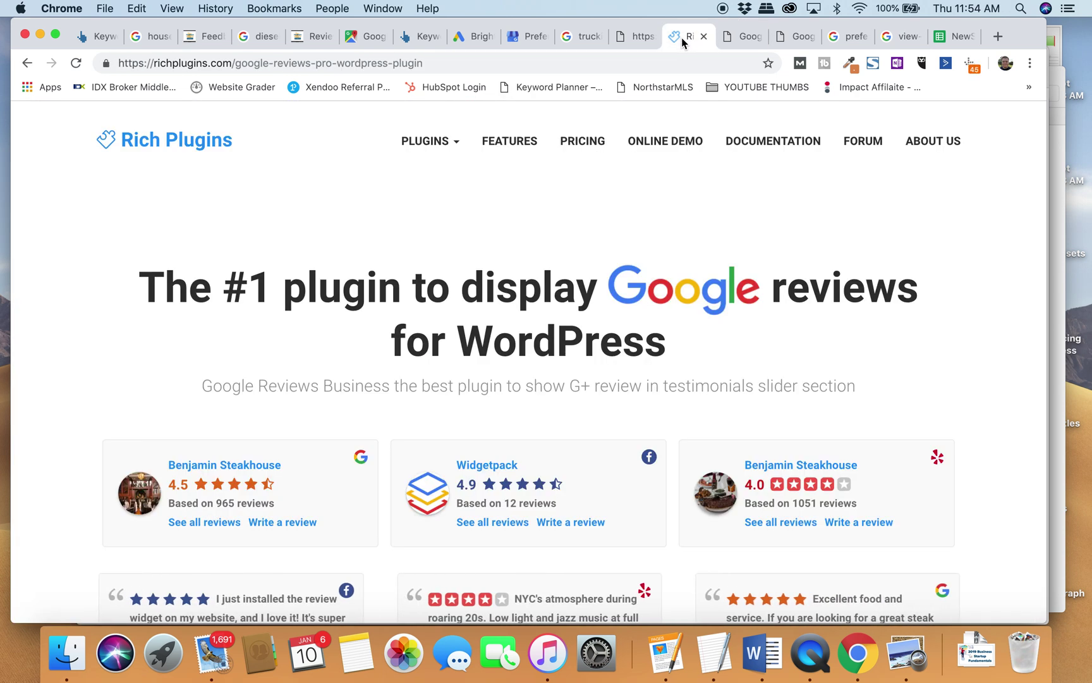
scroll(373, 285, "down", 5)
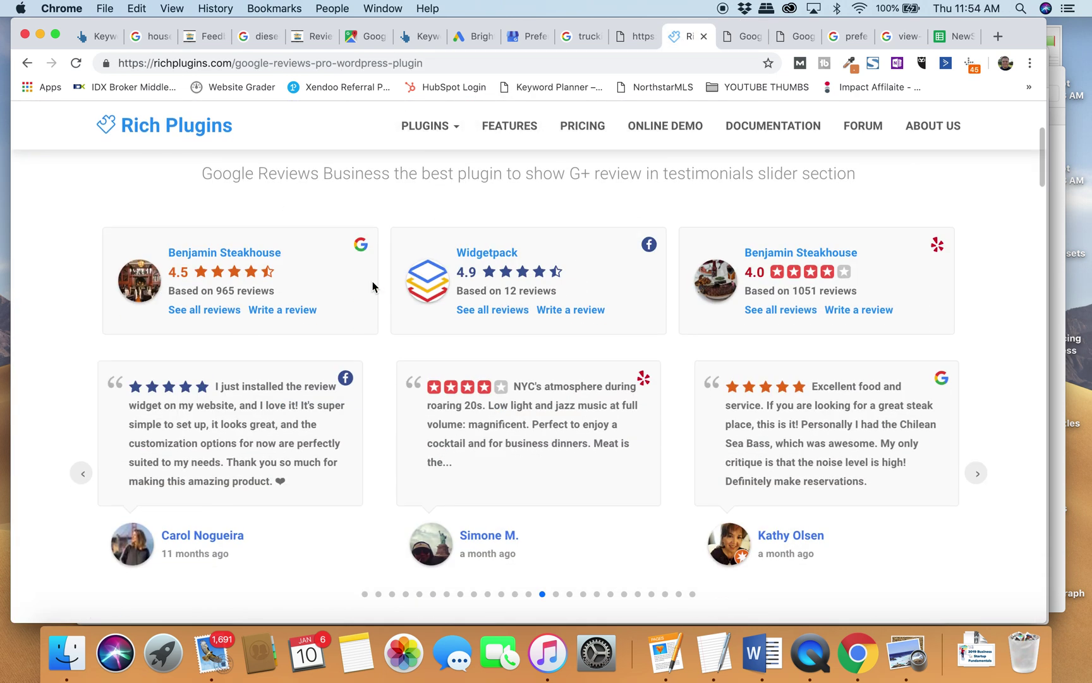
scroll(661, 312, "down", 2)
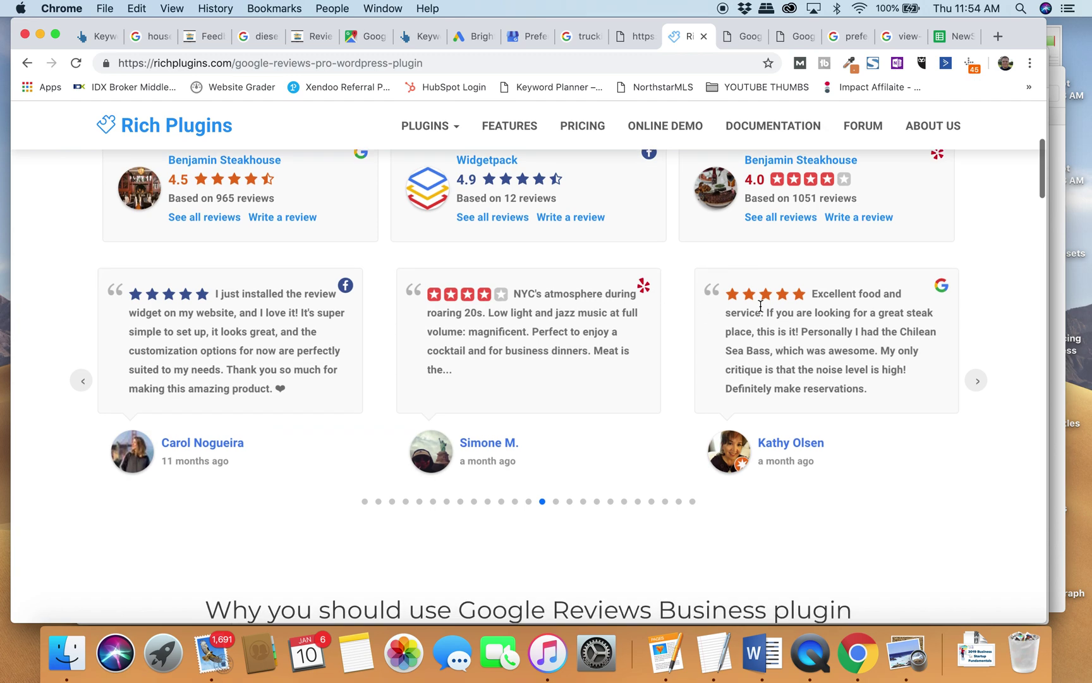
left_click(978, 382)
left_click(978, 382)
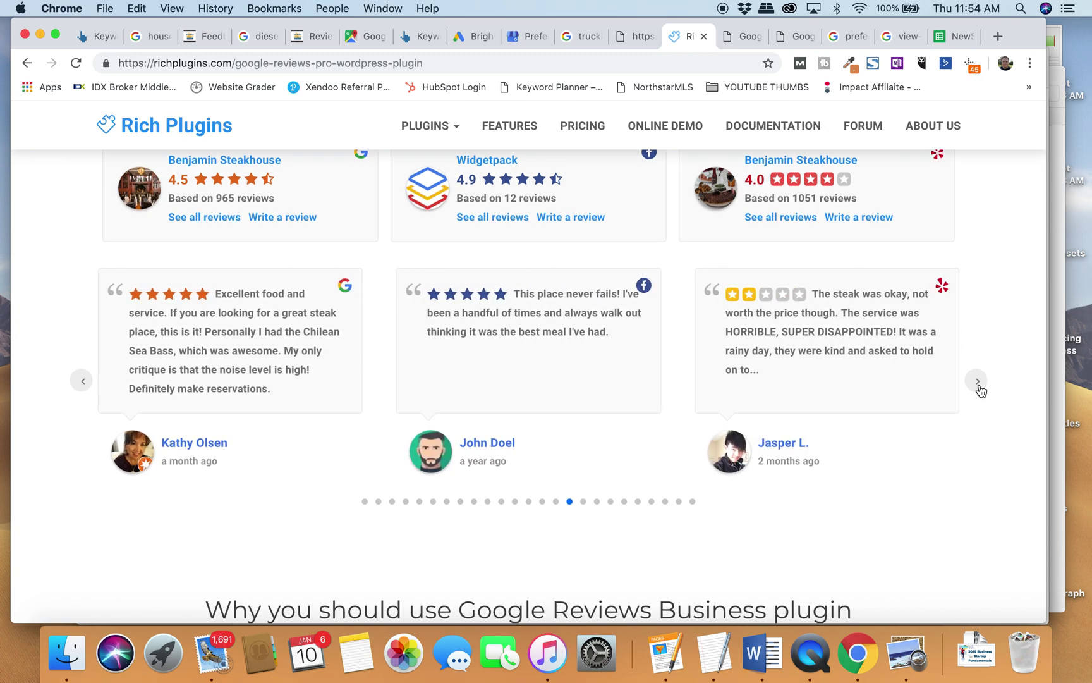
left_click(978, 382)
left_click(978, 382)
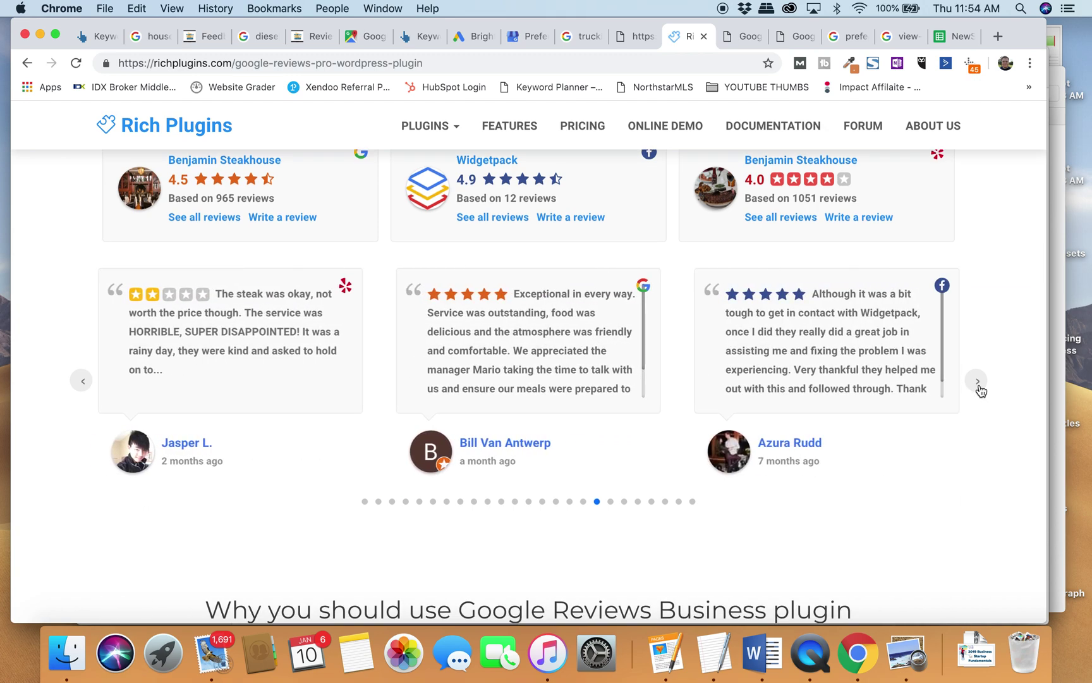
left_click(978, 381)
Browse the plugin's themes, features and pricing further down the page, then head back up.
scroll(980, 390, "down", 10)
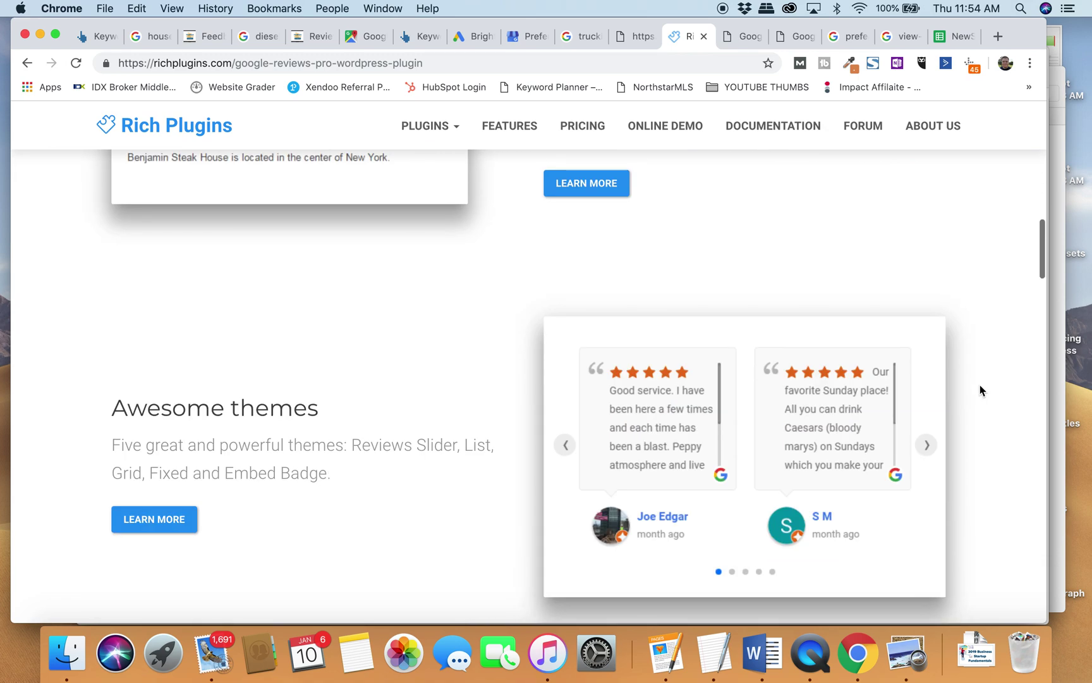
scroll(504, 379, "down", 5)
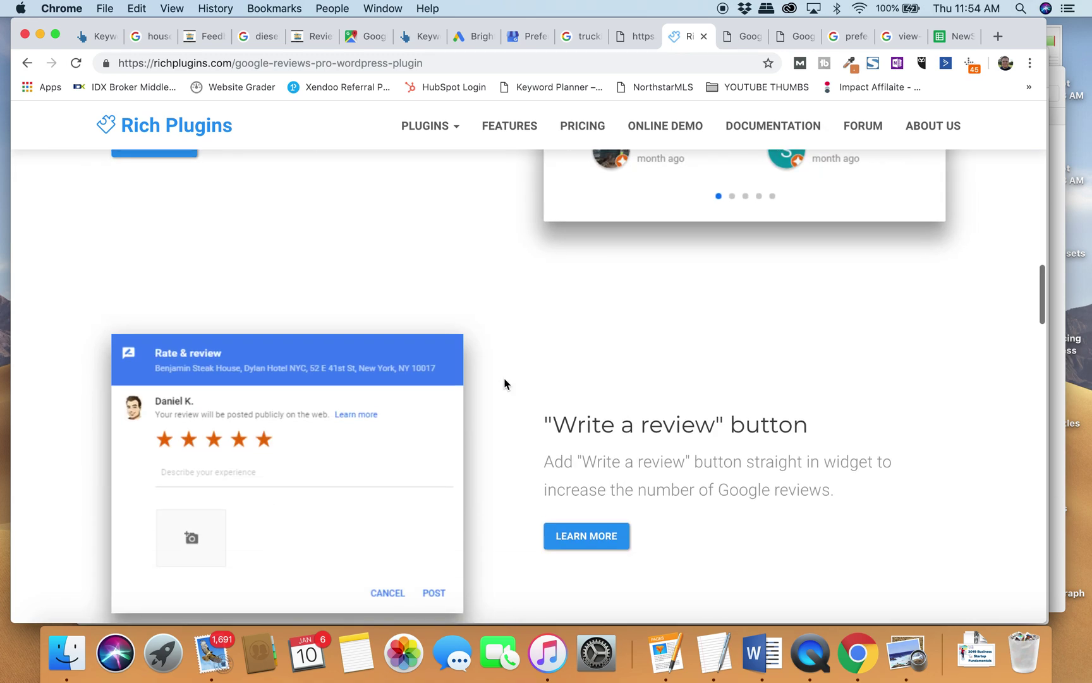
scroll(504, 377, "down", 10)
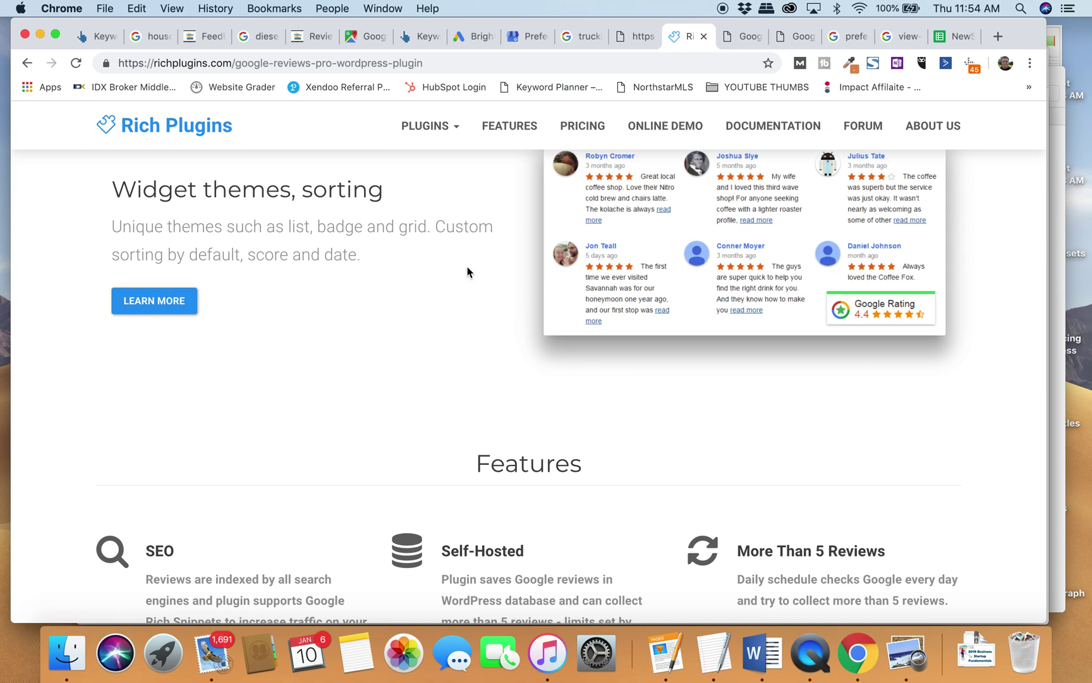
scroll(468, 269, "down", 1)
scroll(446, 288, "down", 4)
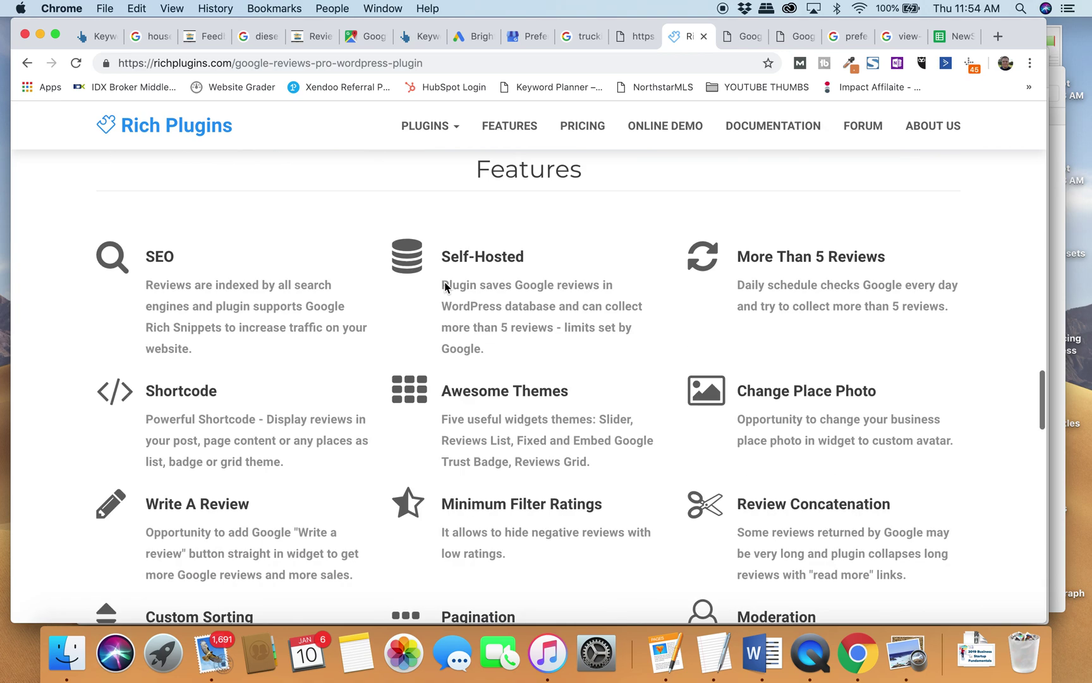
scroll(445, 287, "down", 12)
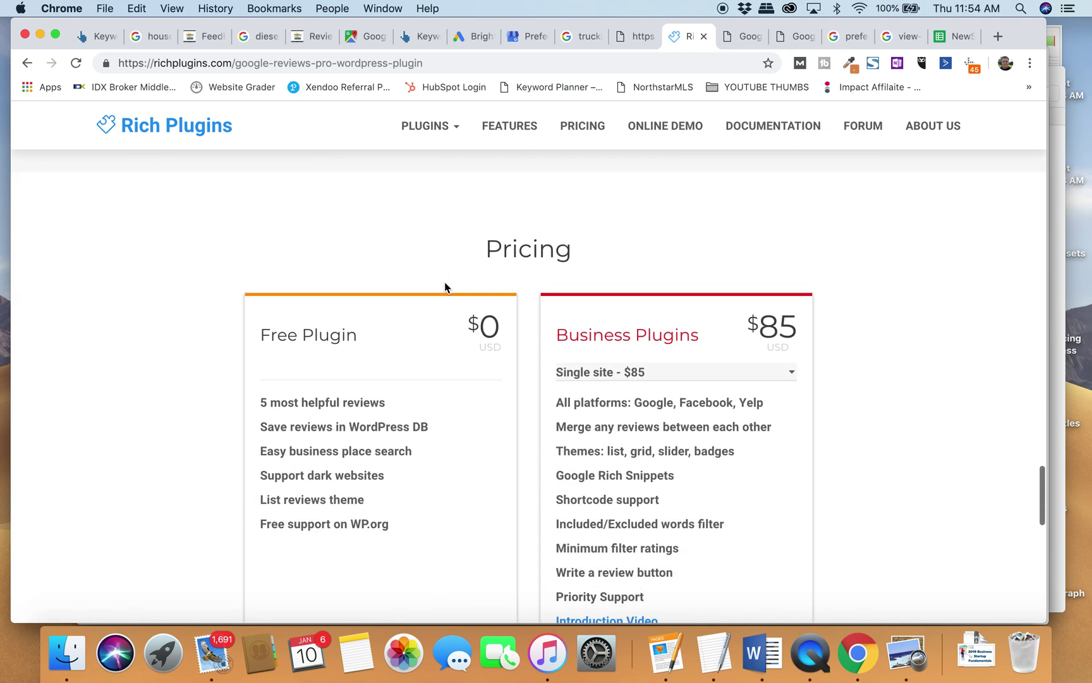
scroll(183, 318, "down", 3)
scroll(108, 310, "up", 20)
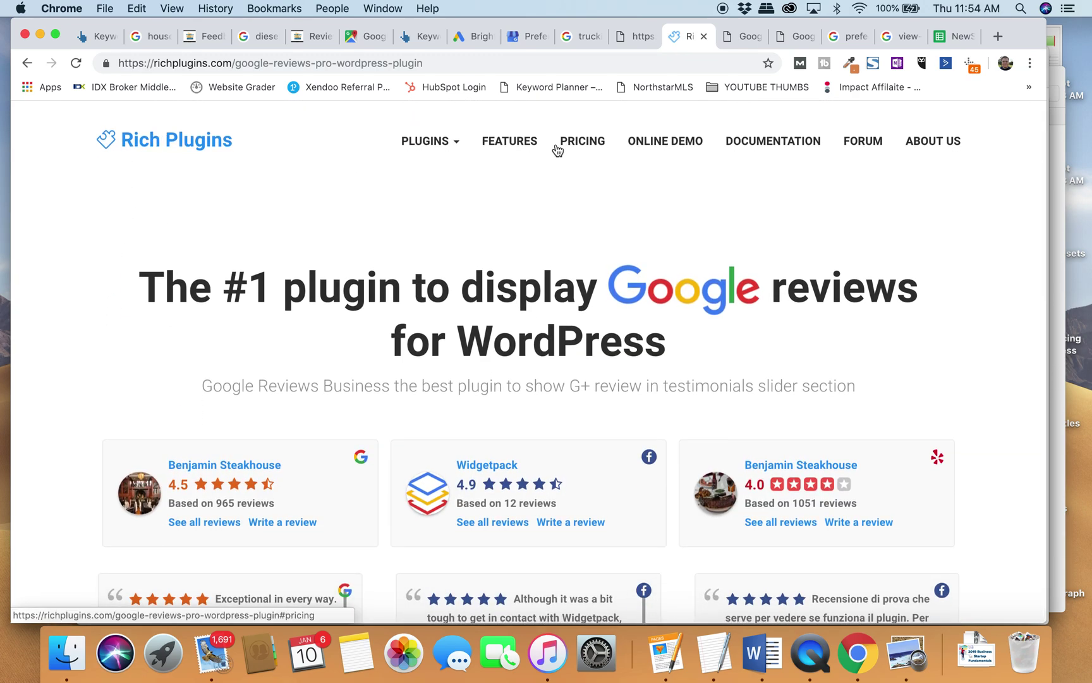
Highlight the plugin headline and subtitle, then clear the selection.
left_click_drag(132, 292, 149, 268)
left_click(865, 376)
left_click(146, 268)
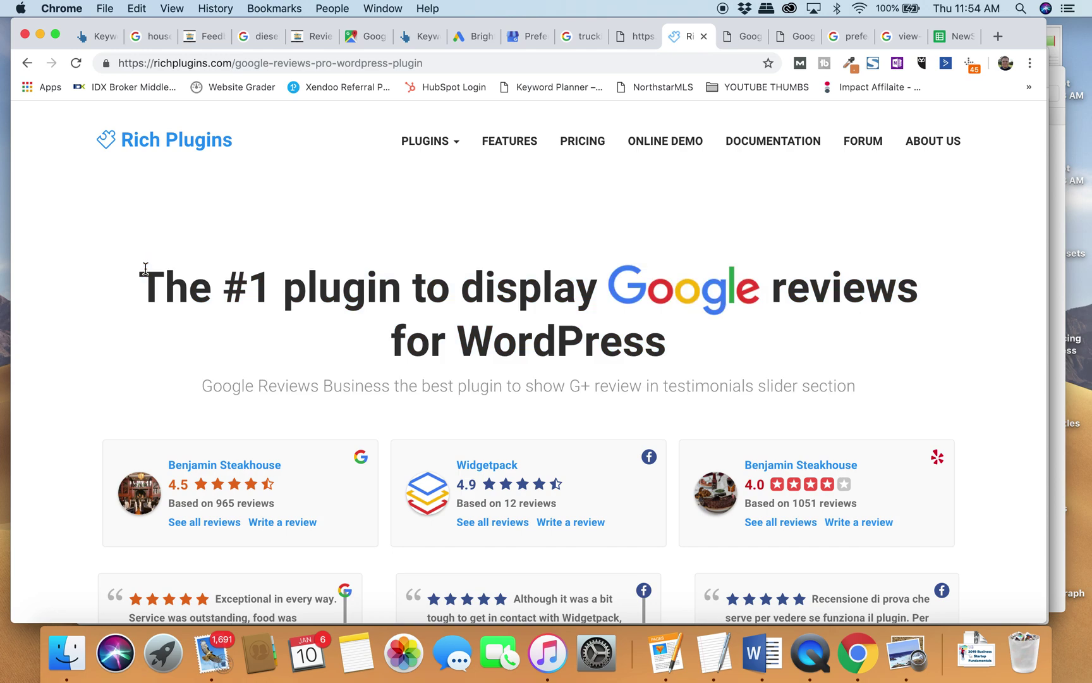
Look over the Google Maps reviewer page and FeedbackWrench reviews, then return to 'house cleaners near me' results.
left_click(355, 39)
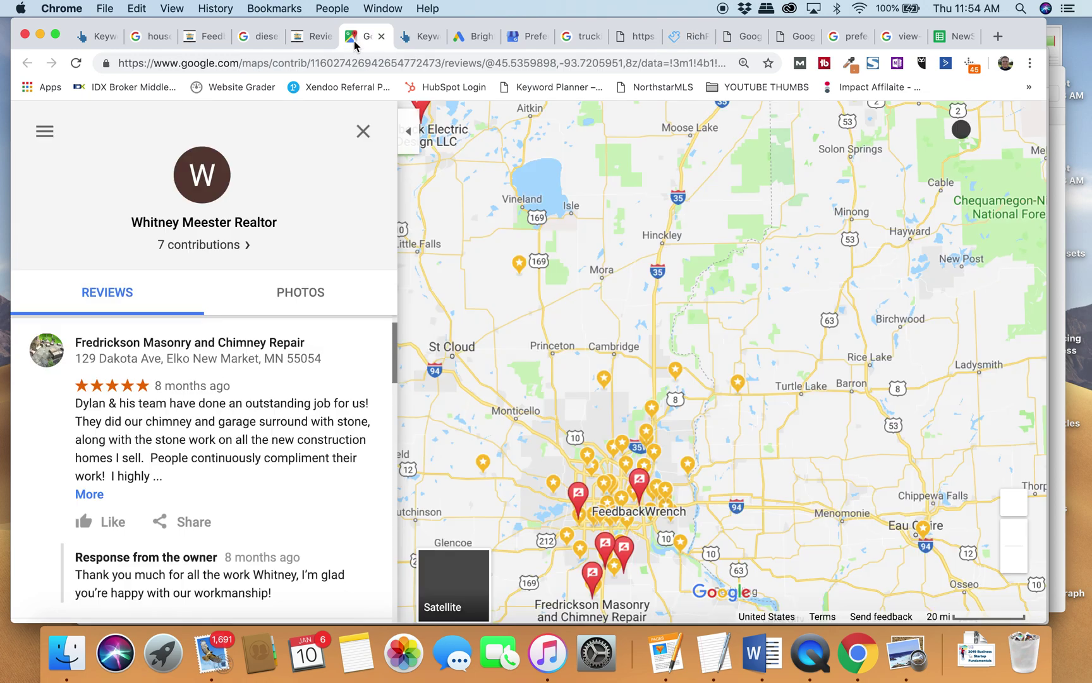
left_click(302, 38)
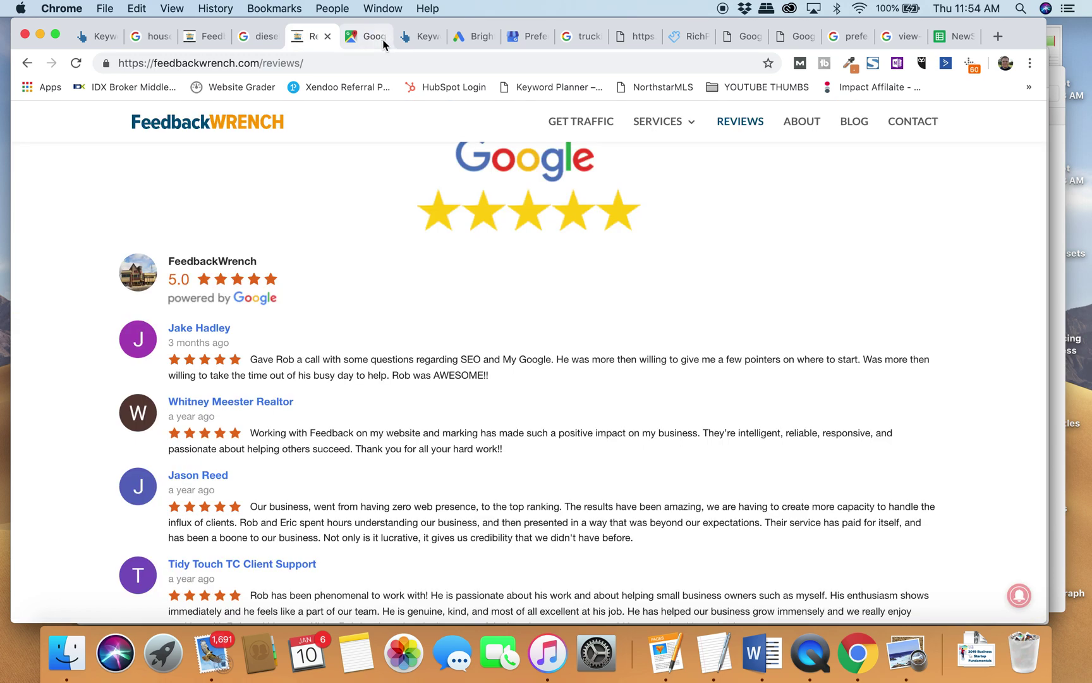
left_click(360, 40)
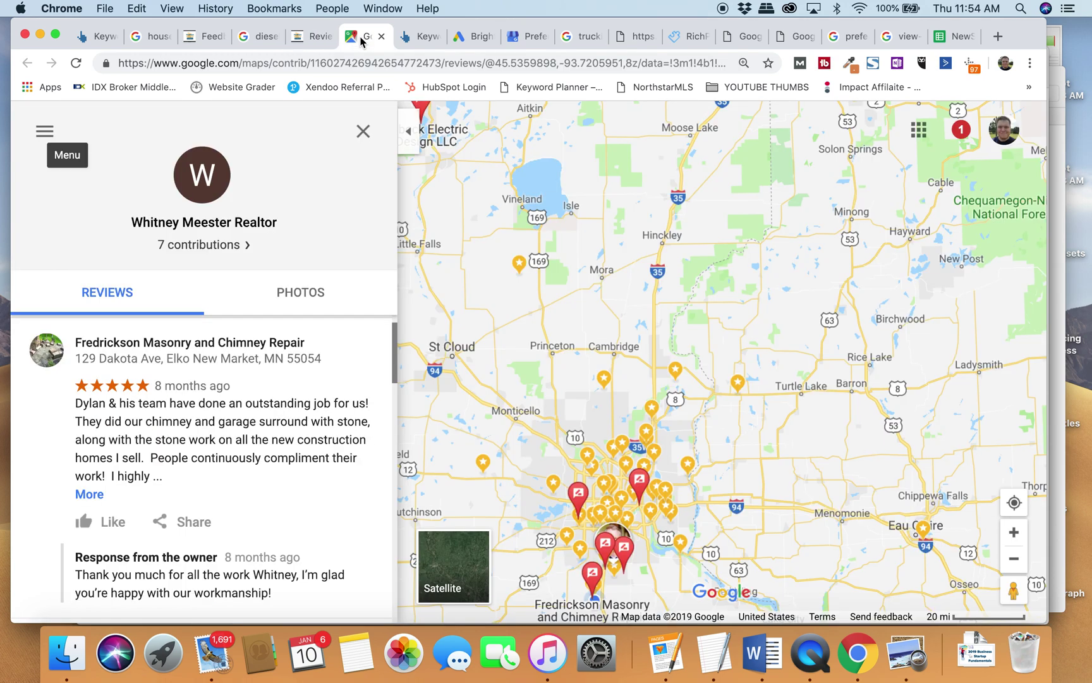
left_click(148, 39)
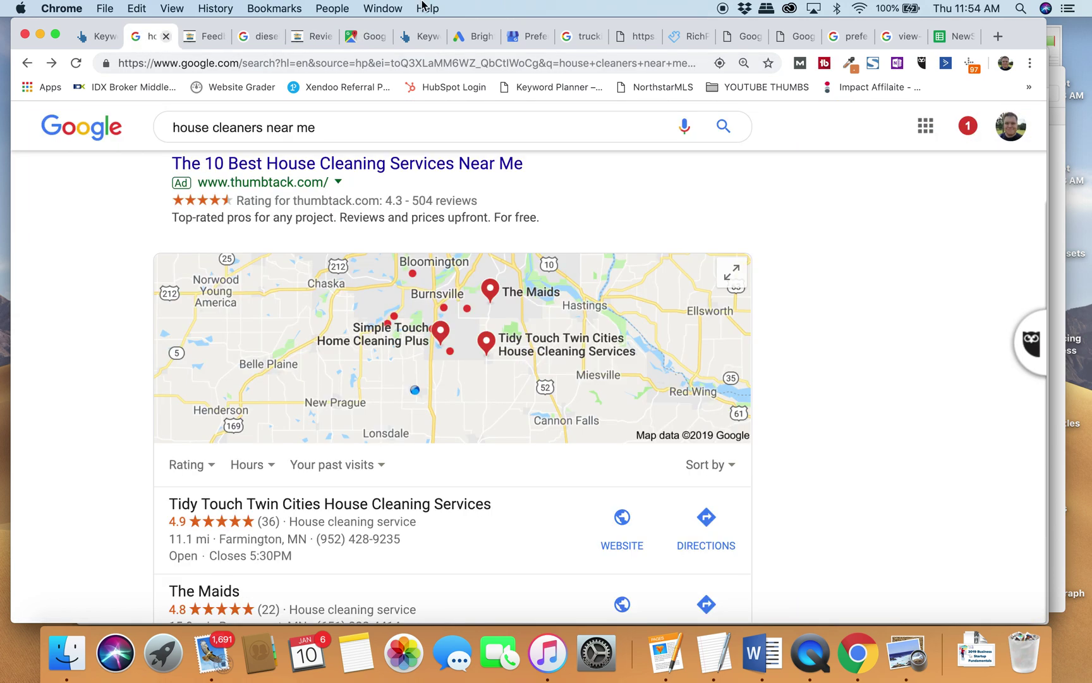